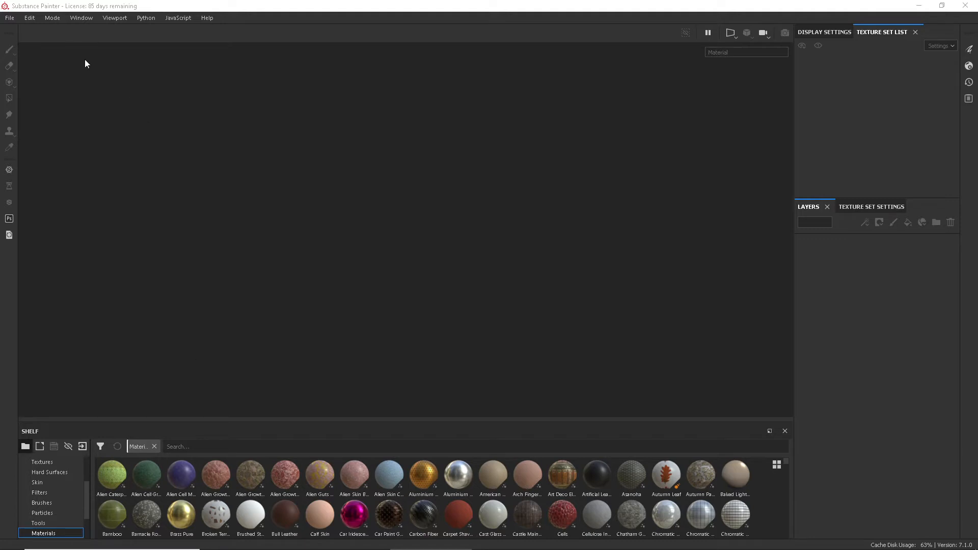
Open the PreviewSphere sample project
left_click(10, 18)
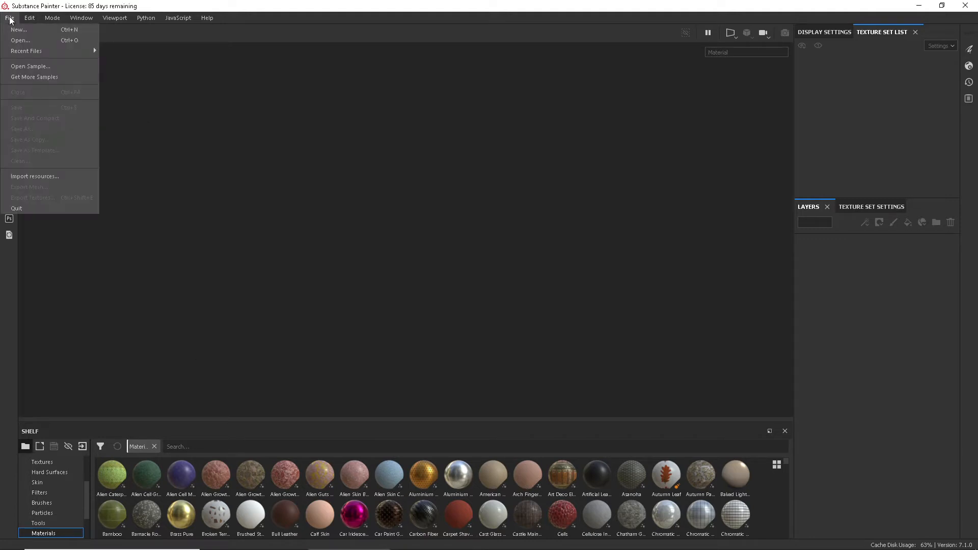
left_click(42, 68)
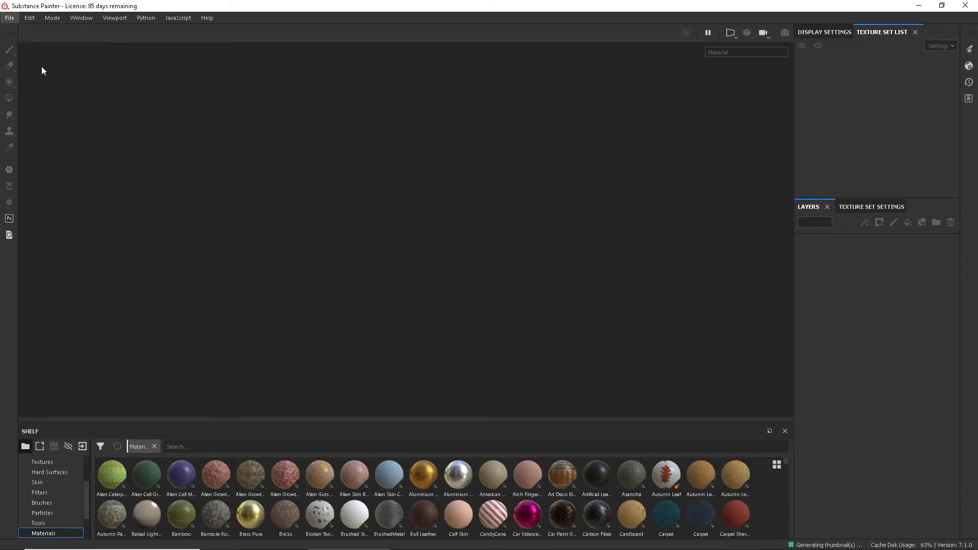
left_click(135, 108)
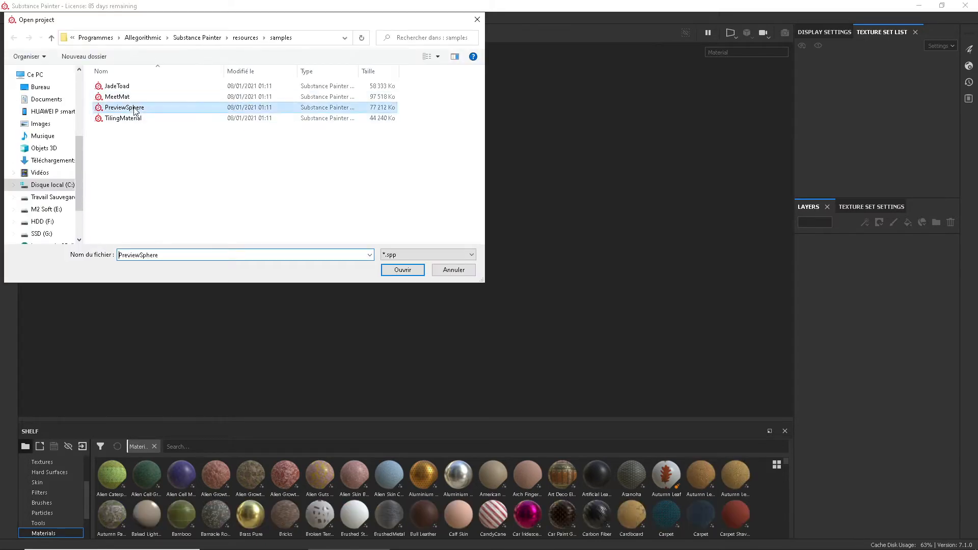
left_click(402, 269)
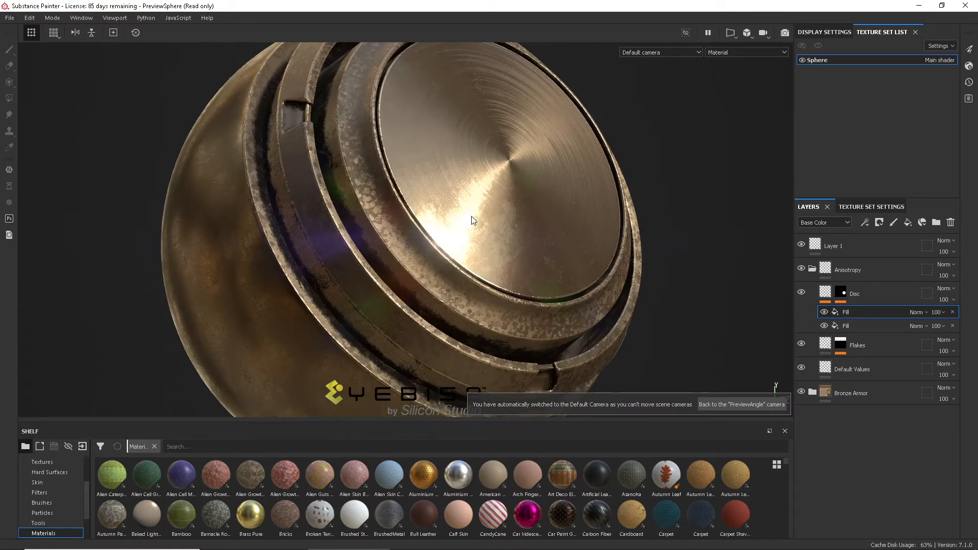
scroll(469, 219, "up", 2)
scroll(717, 280, "down", 3)
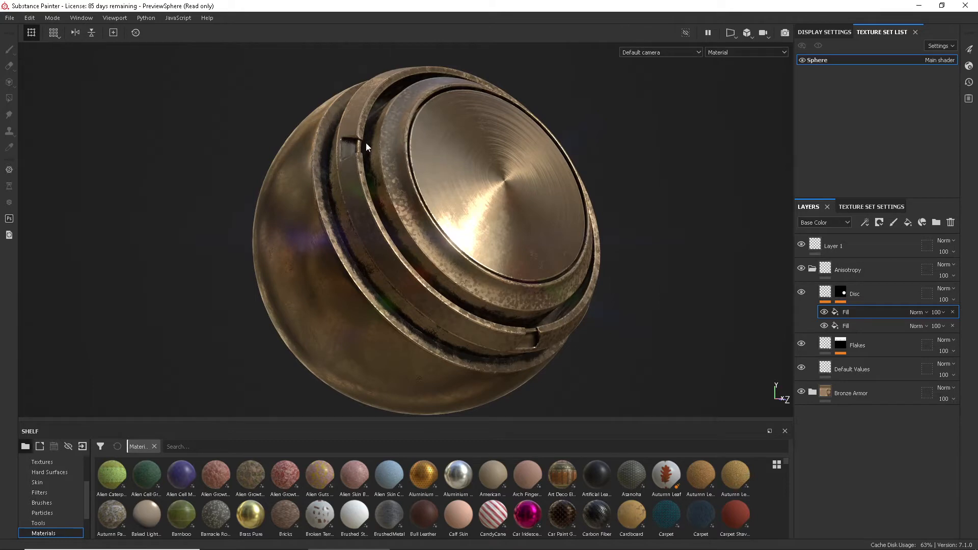
Toggle the CPU option under Iray Hardware in the general settings and accept the settings
left_click(30, 17)
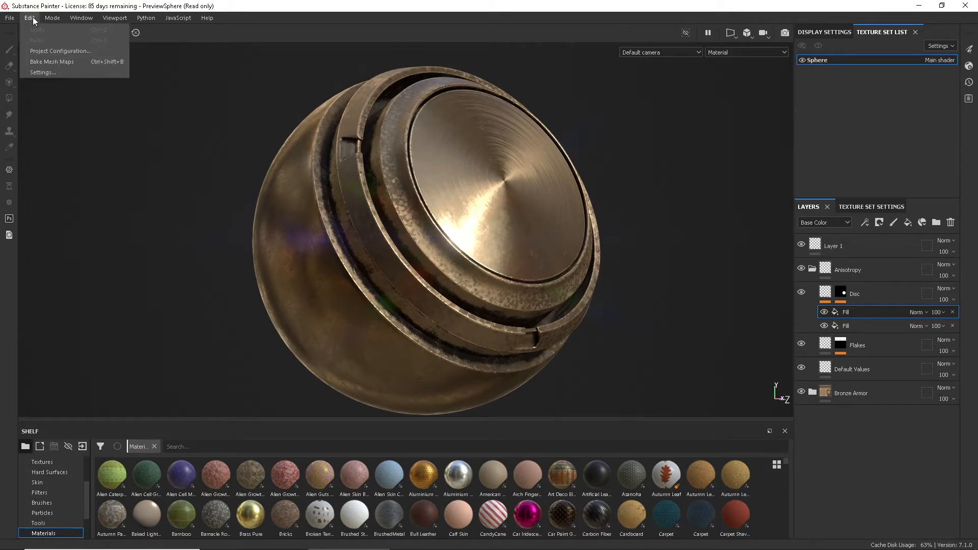
left_click(51, 73)
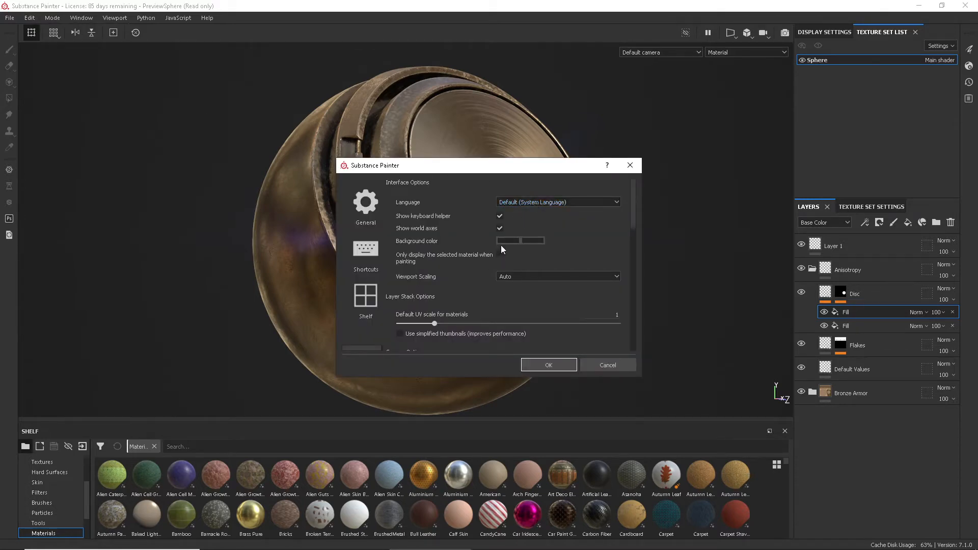
scroll(536, 267, "down", 10)
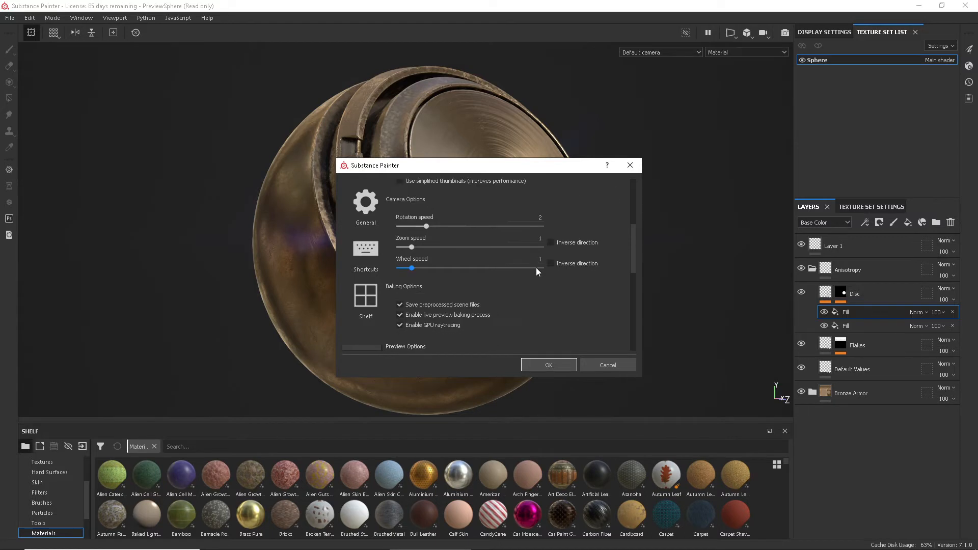
scroll(499, 275, "down", 5)
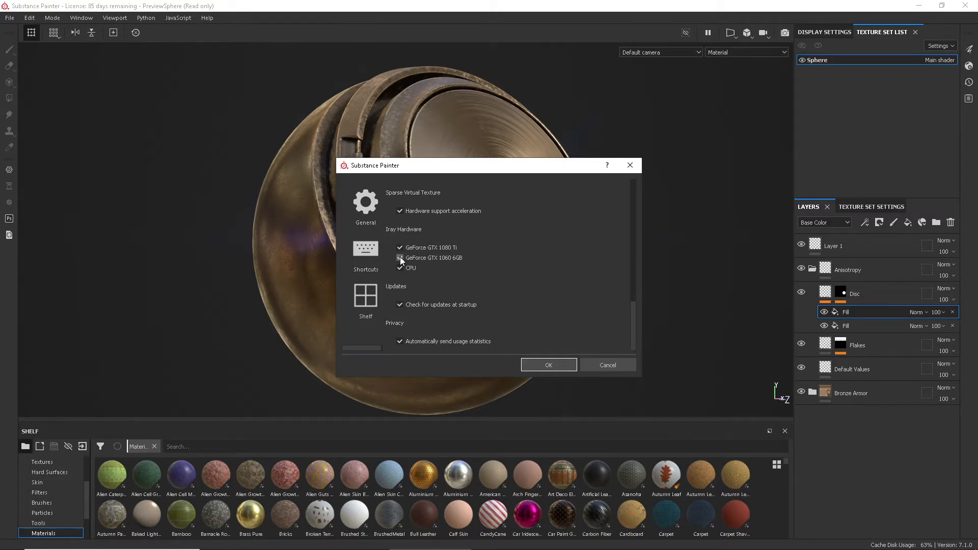
left_click(403, 270)
left_click(401, 269)
left_click(402, 268)
left_click(557, 368)
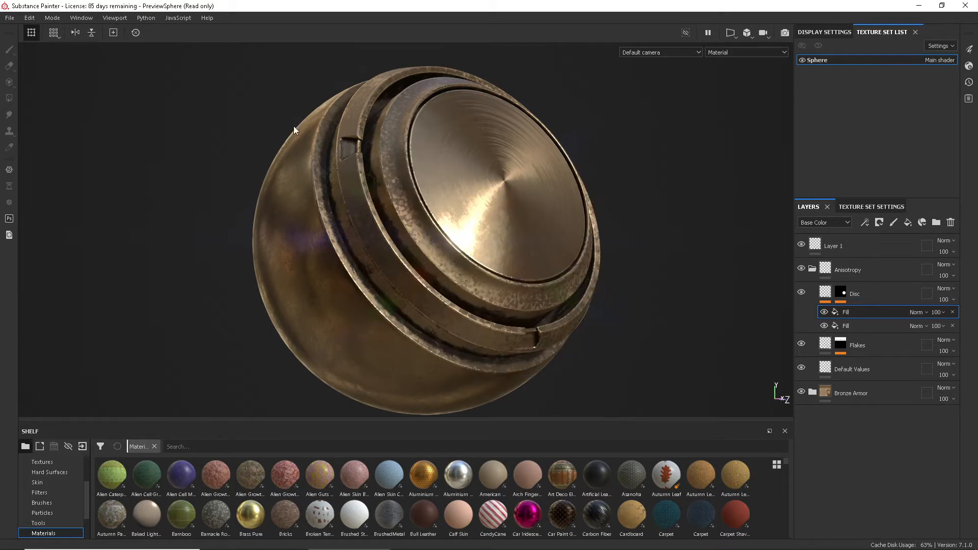
Create a new output template preset for the texture export and name it Unreal Default Export
left_click(11, 18)
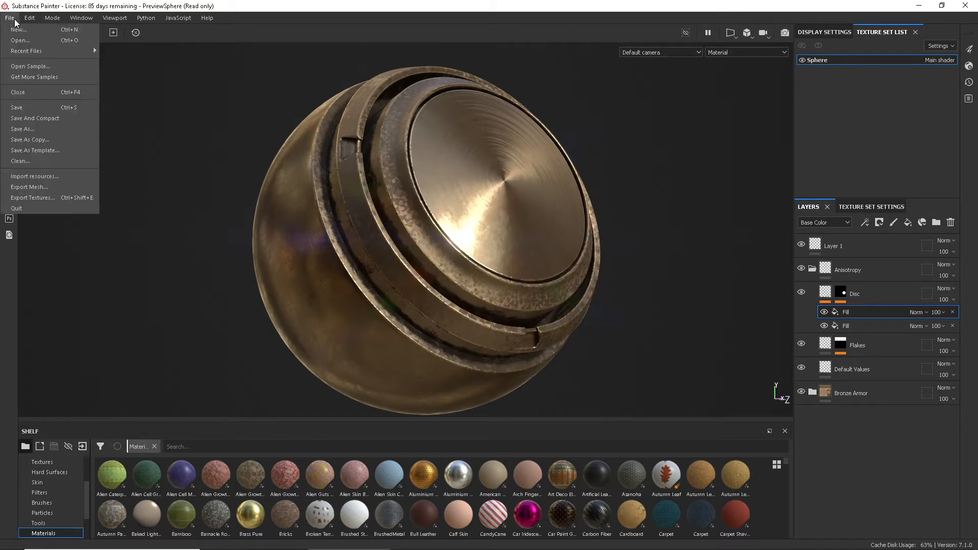
left_click(44, 198)
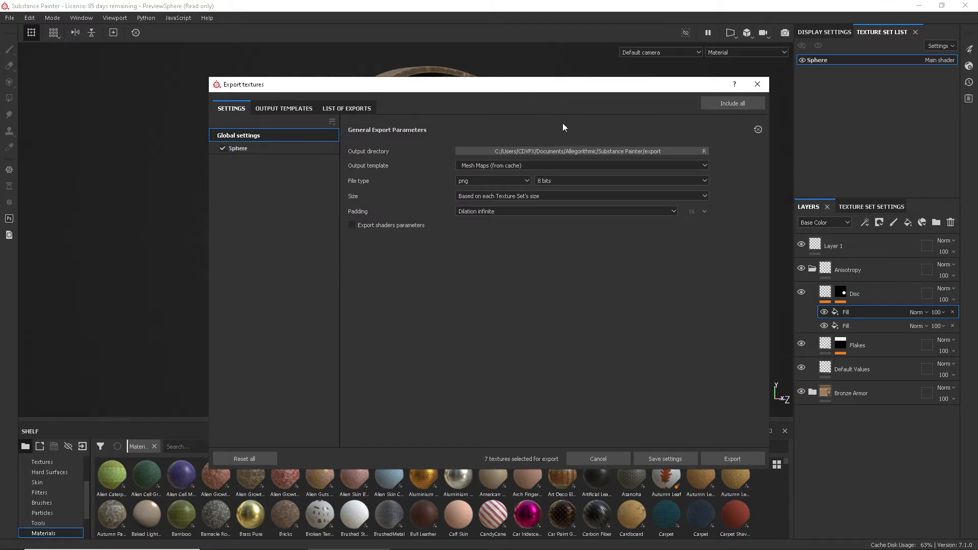
left_click(286, 109)
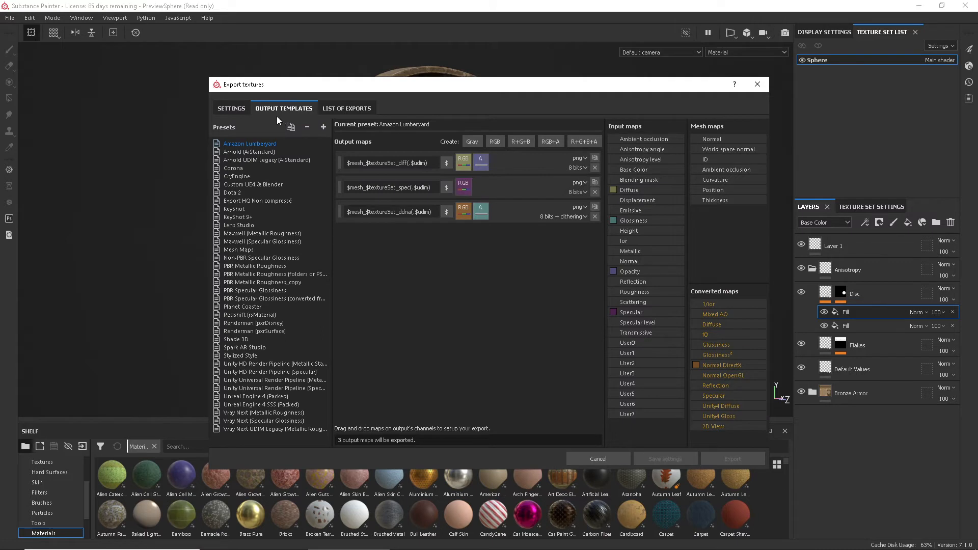
left_click(323, 127)
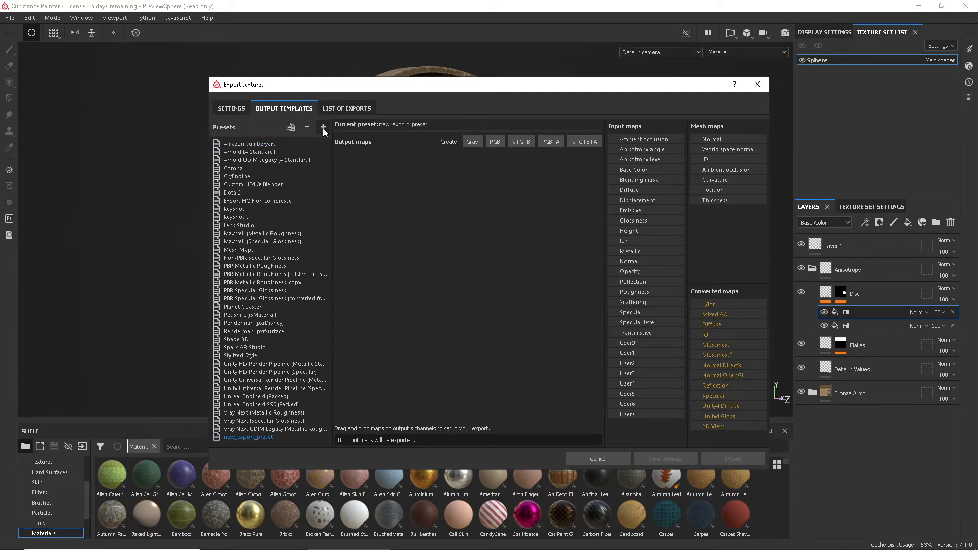
double_click(260, 437)
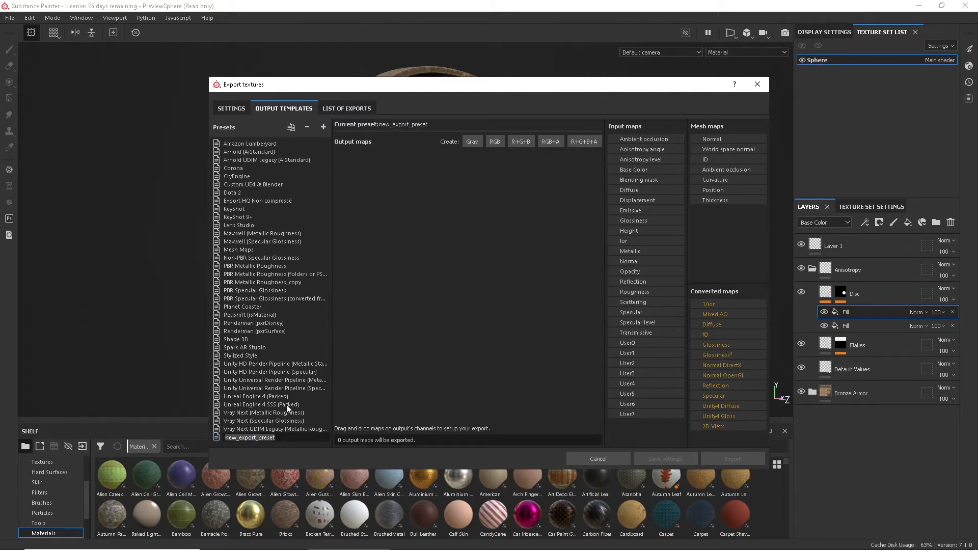
type("UN")
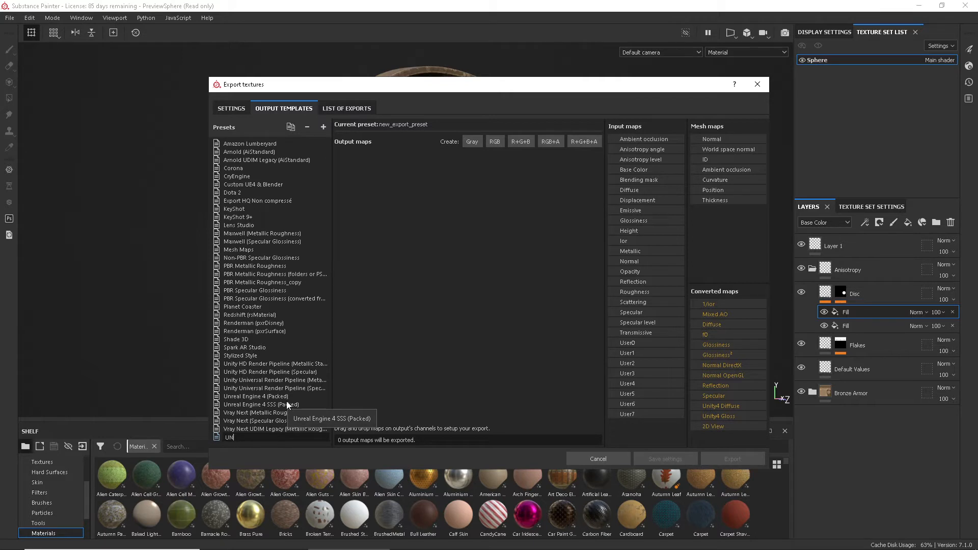
key("BackSpace")
type("nreal Default Export")
key("Return")
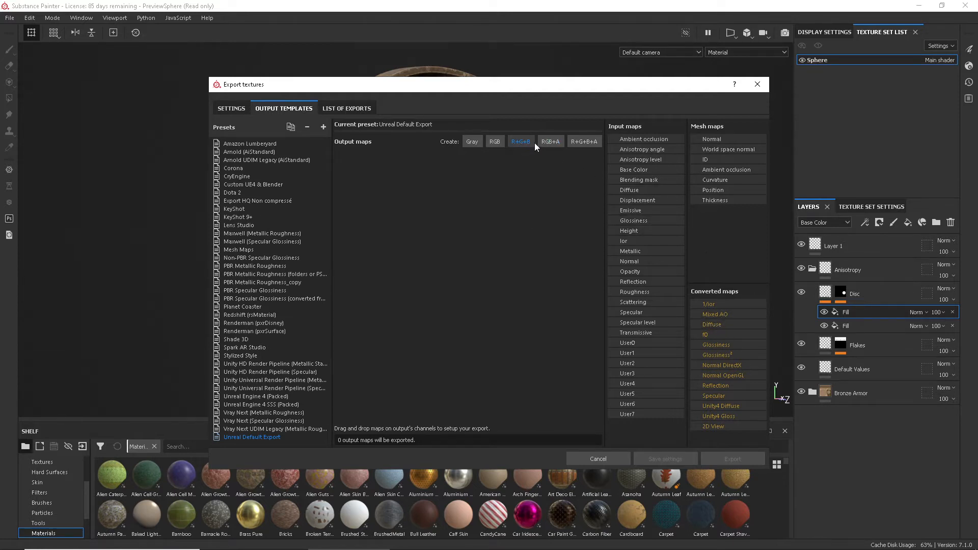
Add an RGB output map named Color and assign the converted Diffuse map's RGB channels to it
left_click(495, 142)
double_click(352, 163)
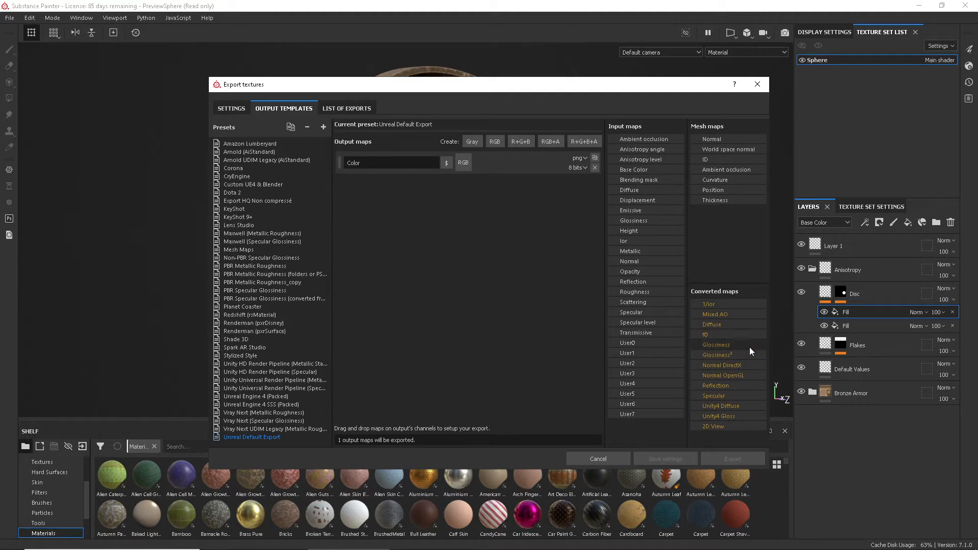
left_click(720, 326)
left_click_drag(720, 326, 467, 163)
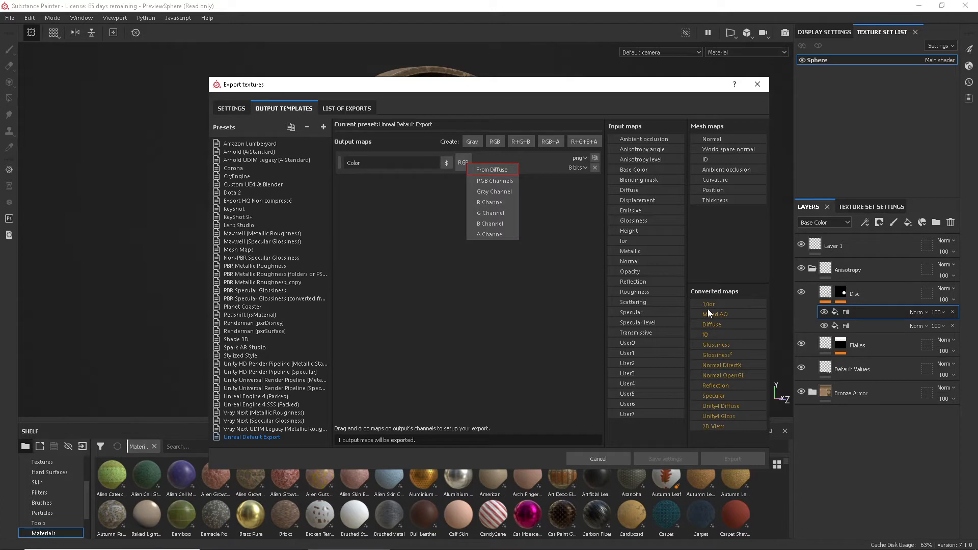
left_click(491, 180)
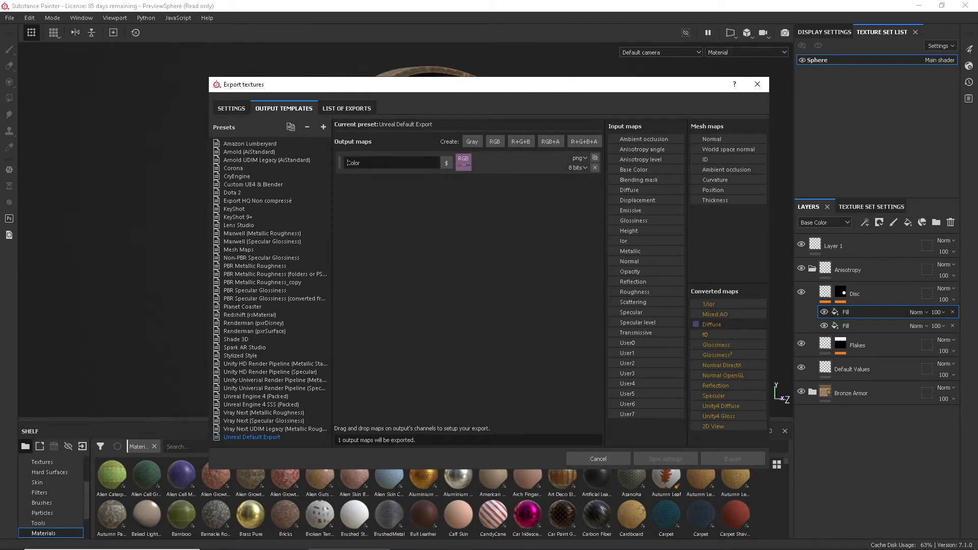
Rename the RGB output map to $mesh_$textureSet_Color
left_click(447, 164)
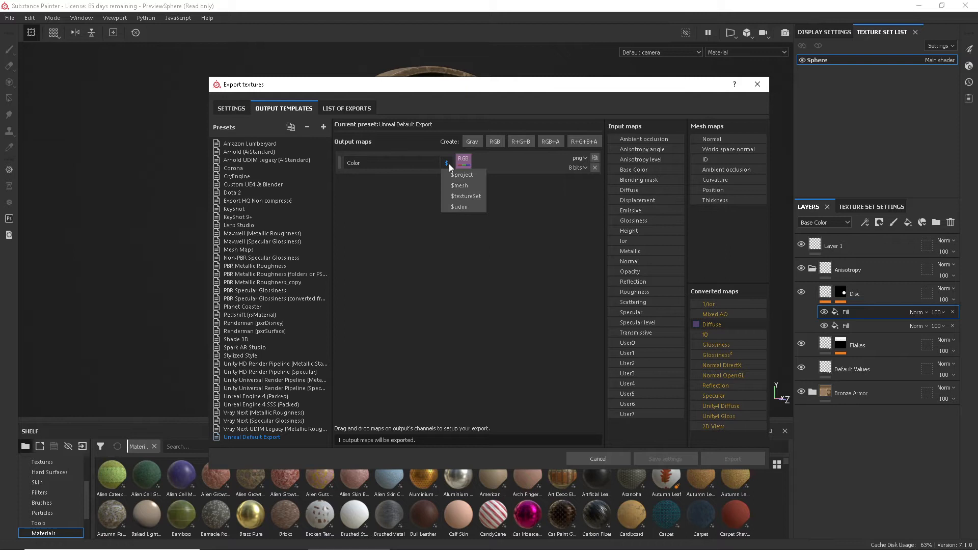
left_click(466, 185)
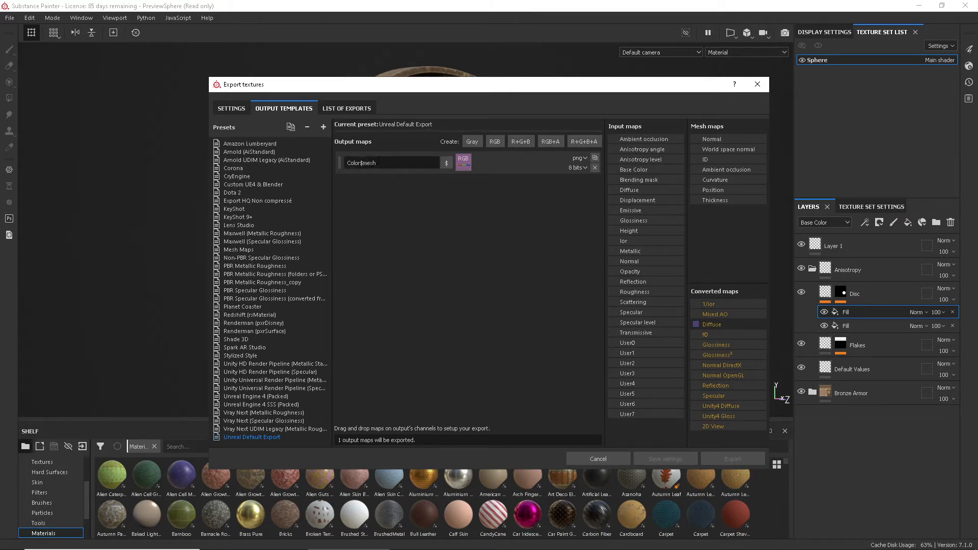
left_click_drag(359, 163, 333, 161)
key("BackSpace")
left_click(446, 163)
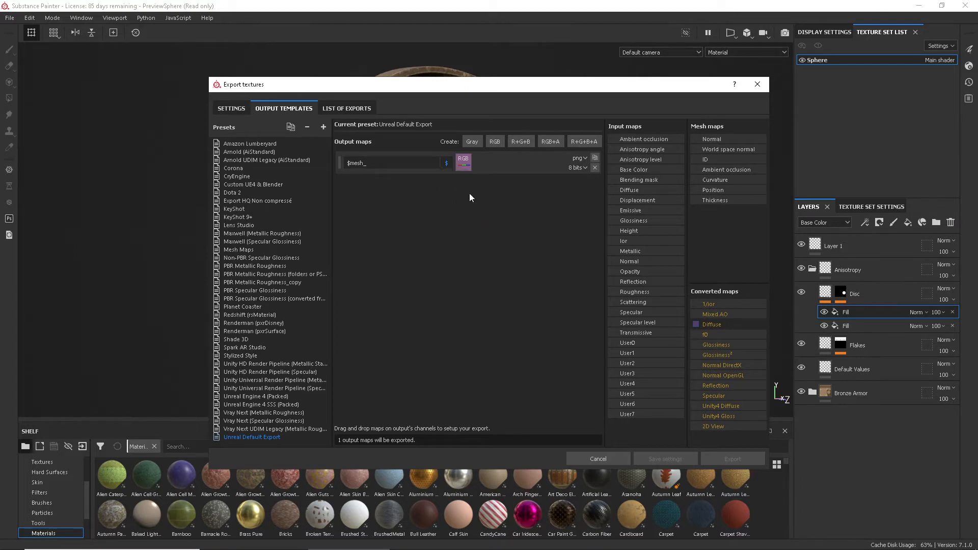
left_click(466, 196)
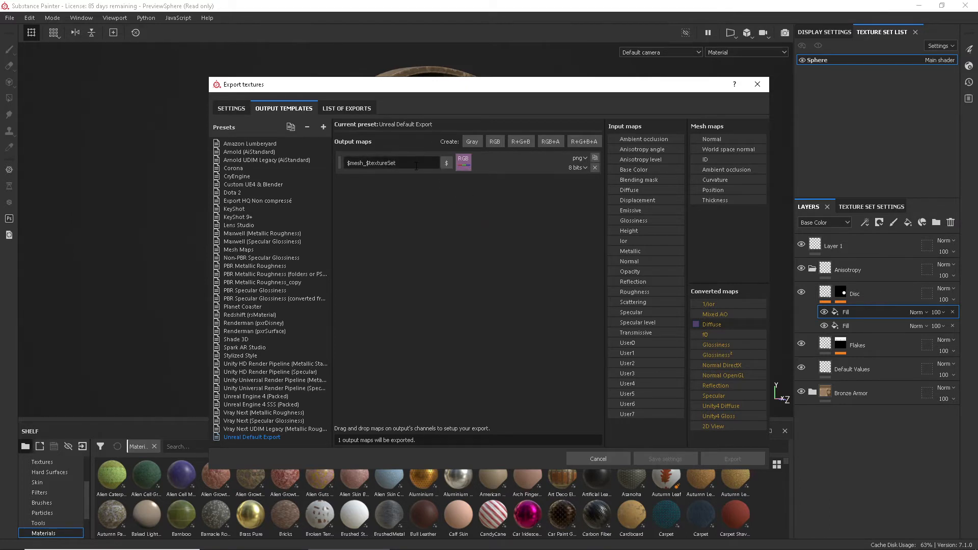
type("_Color")
Add an R+G+B+A output map and name it $mesh_$textureSet_CSRAO
left_click(585, 142)
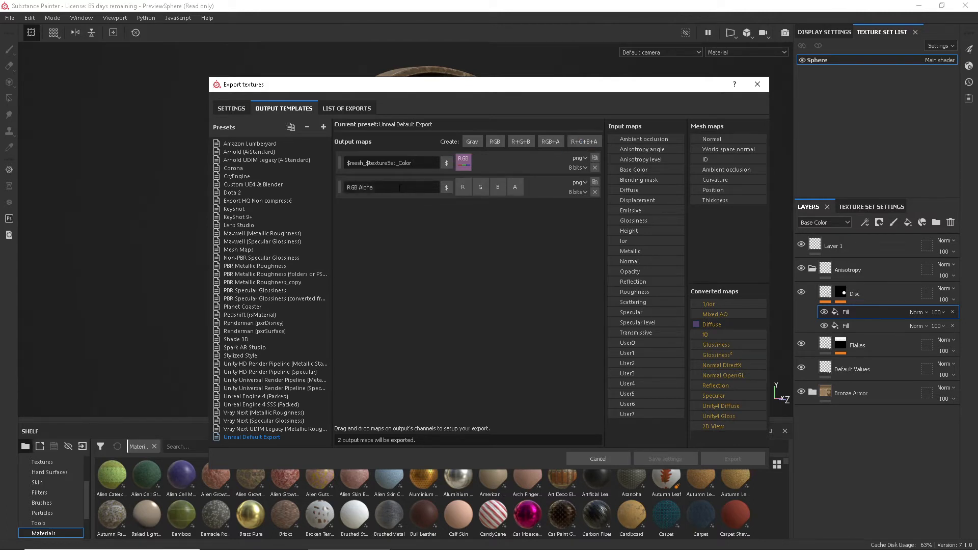
left_click_drag(378, 188, 348, 187)
key("BackSpace")
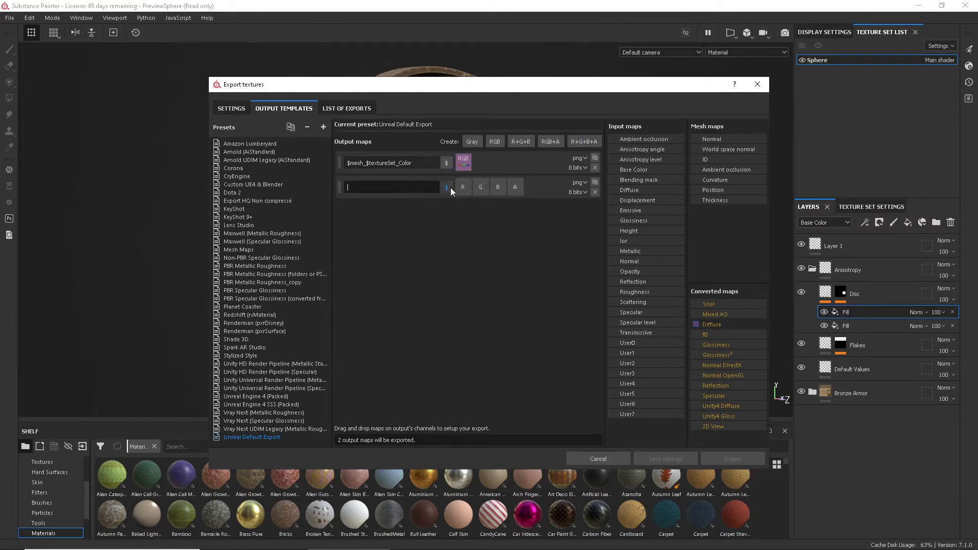
left_click(451, 187)
left_click(460, 203)
left_click(447, 191)
left_click(409, 191)
type("_")
left_click(447, 187)
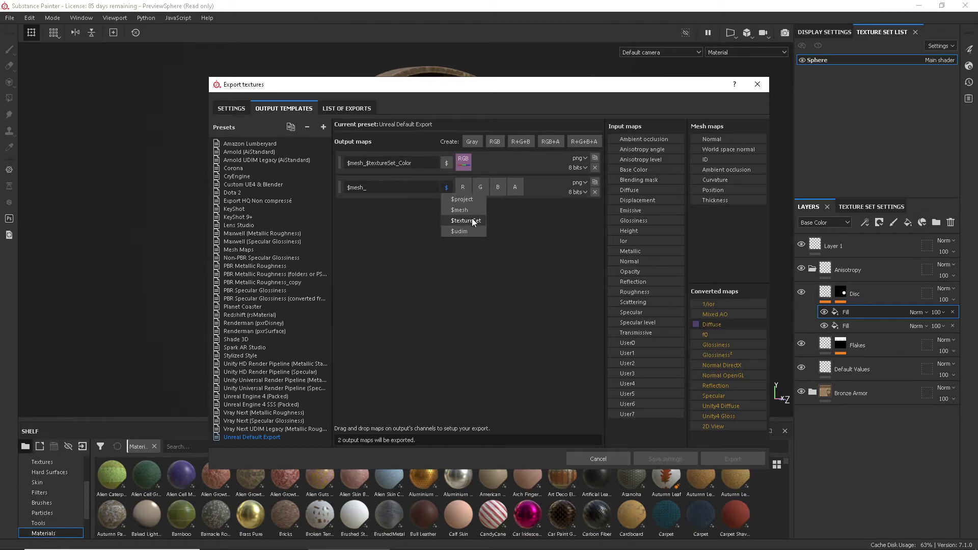
left_click(465, 220)
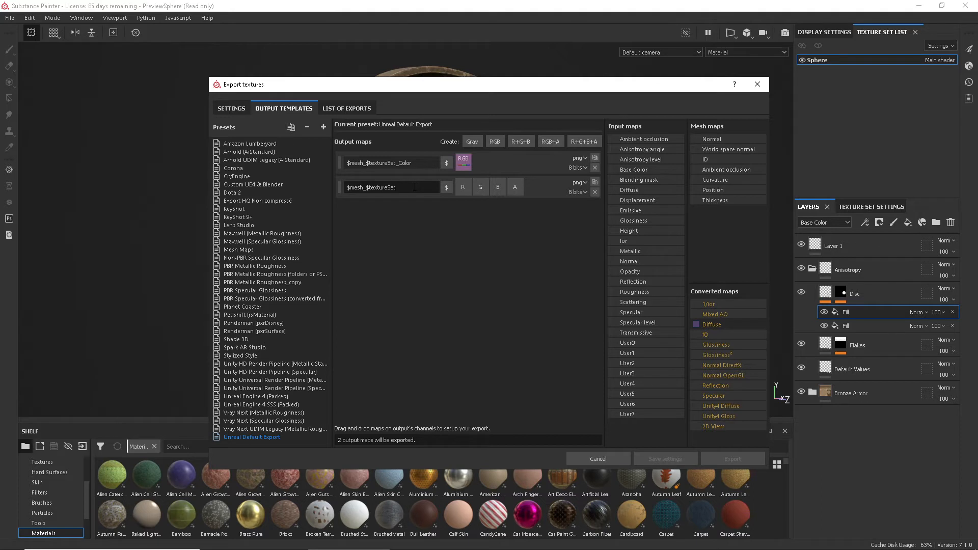
type("_CSRAO")
left_click(435, 239)
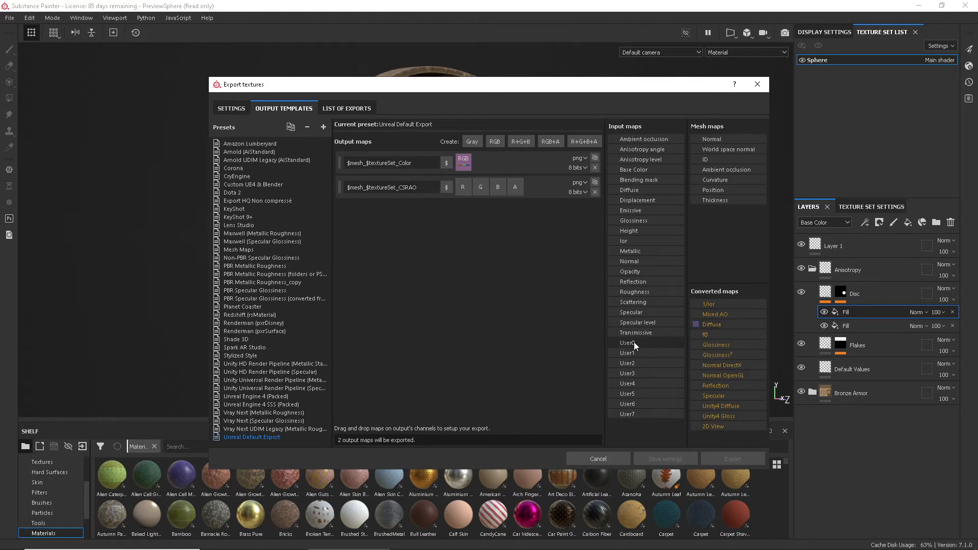
Assign User0's gray channel to the CSRAO map's R channel and the converted Specular map to its G channel
left_click_drag(637, 343, 465, 186)
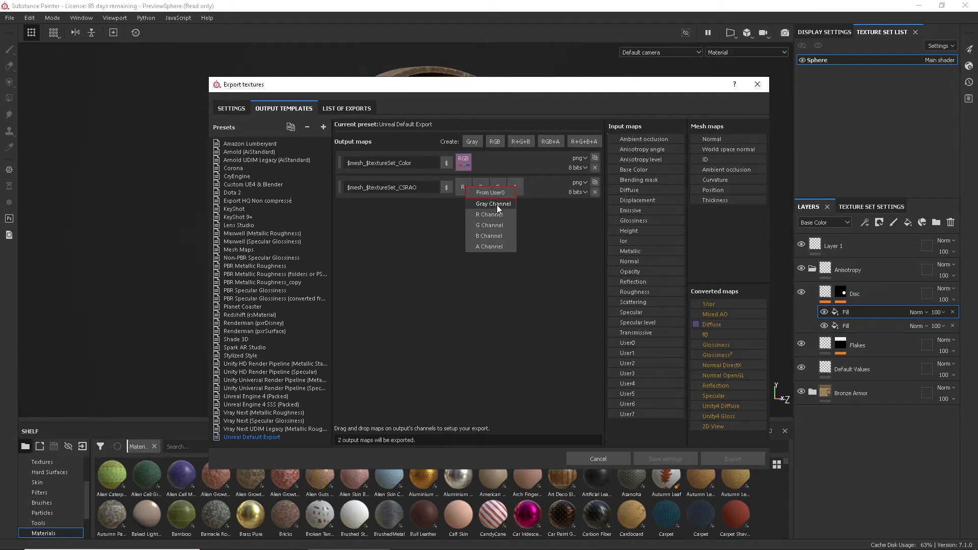
left_click(497, 205)
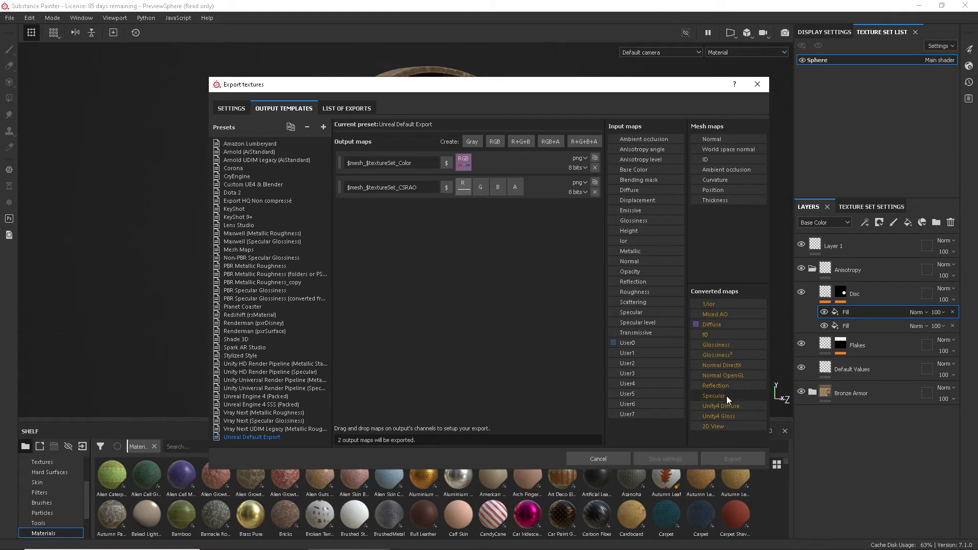
left_click_drag(727, 396, 607, 291)
left_click_drag(742, 353, 591, 263)
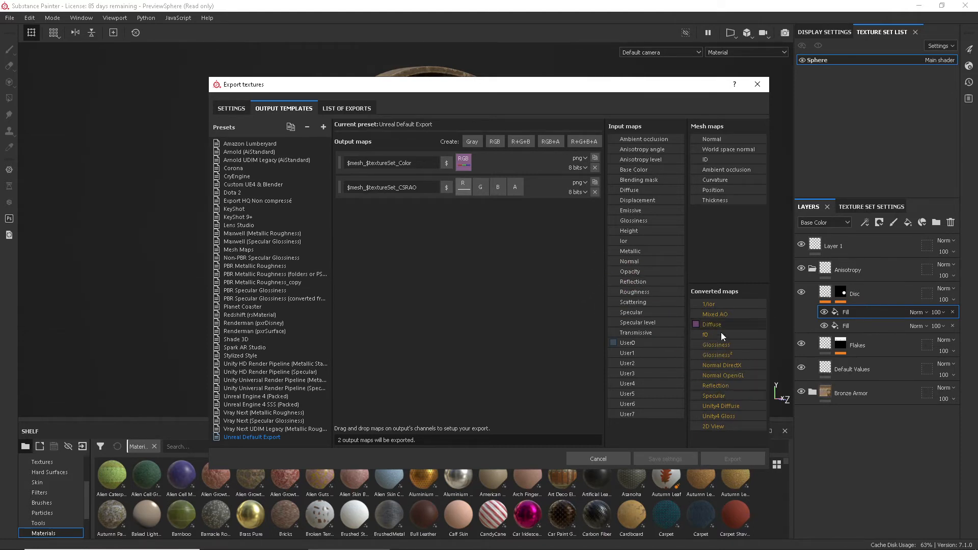
left_click_drag(731, 397, 479, 190)
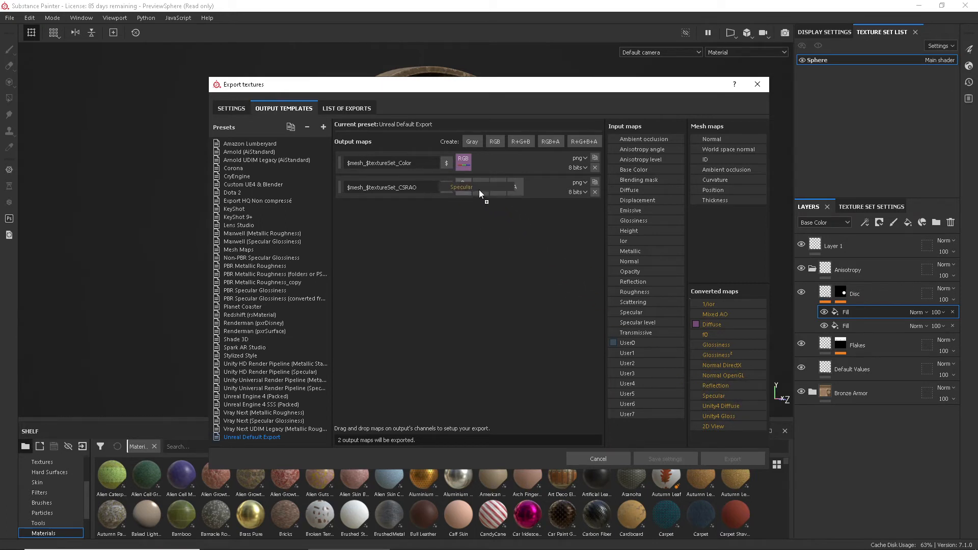
left_click(513, 208)
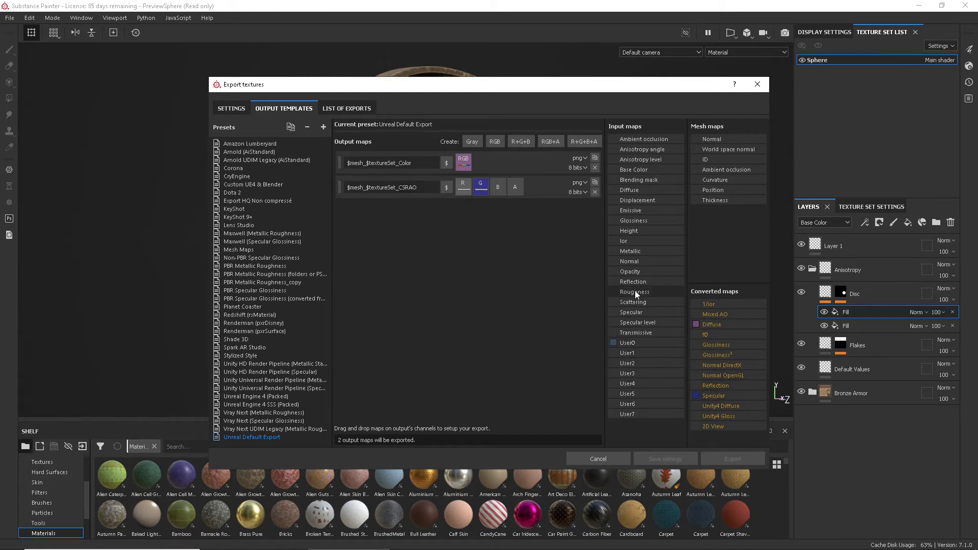
Assign the gray channels of Roughness and Mixed AO to the CSRAO map's B and A channels and set the map to 16 bits
left_click_drag(635, 291, 499, 191)
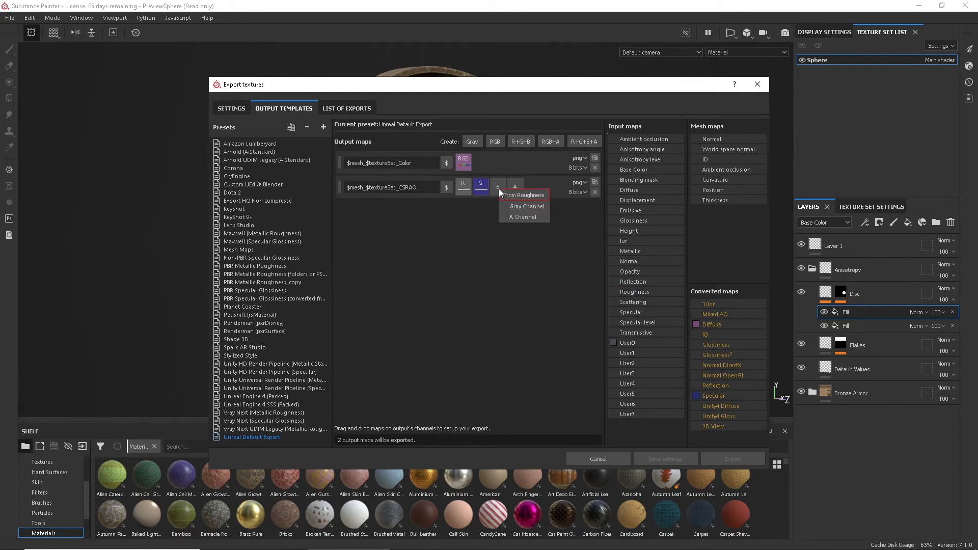
left_click(530, 206)
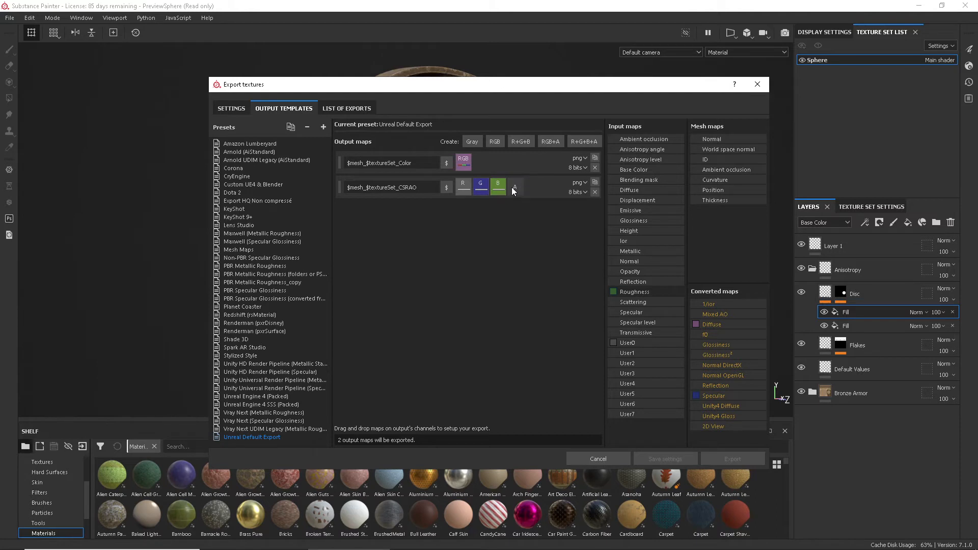
left_click_drag(729, 314, 518, 188)
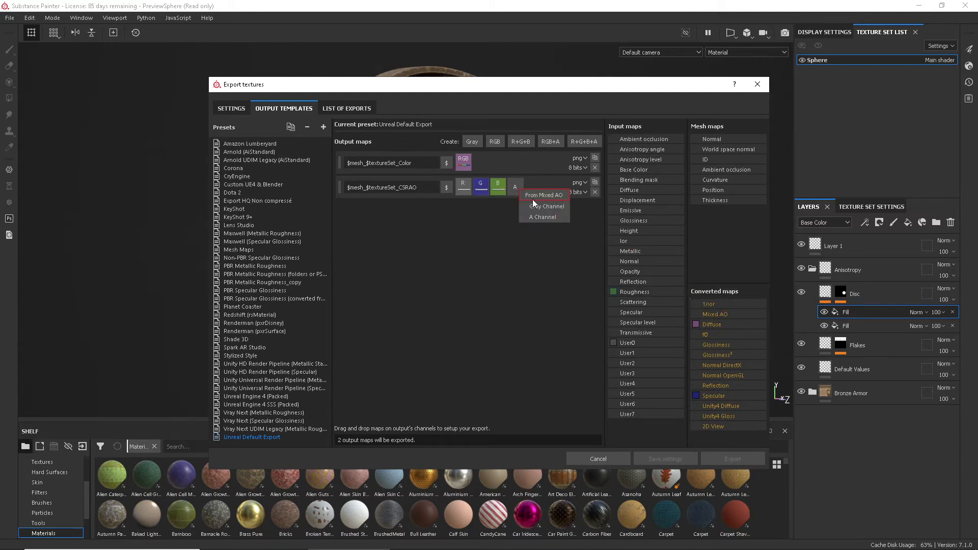
left_click(543, 205)
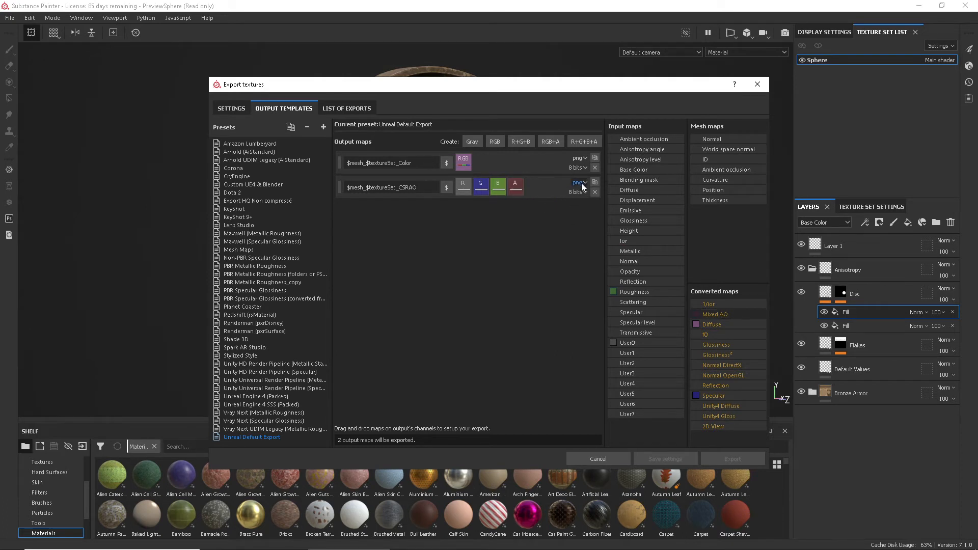
left_click(580, 193)
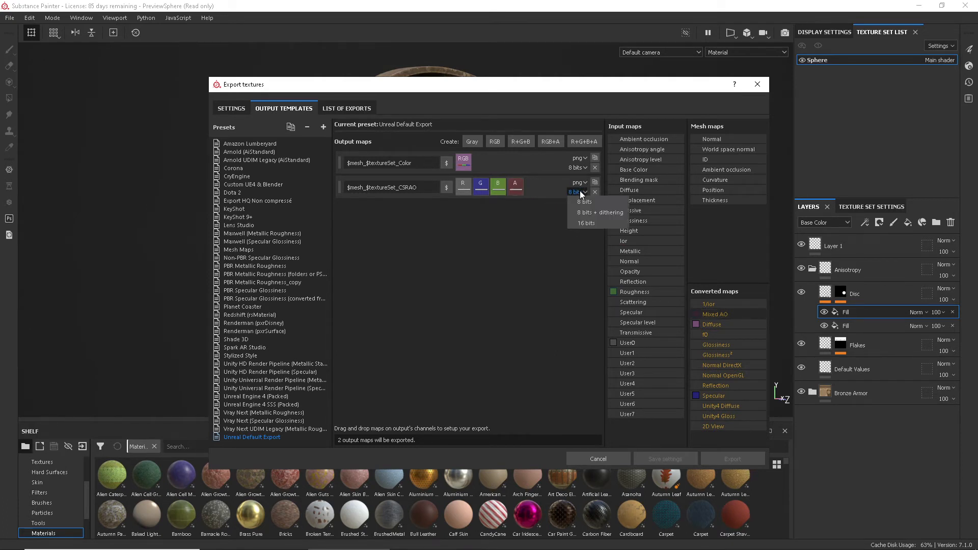
left_click(587, 223)
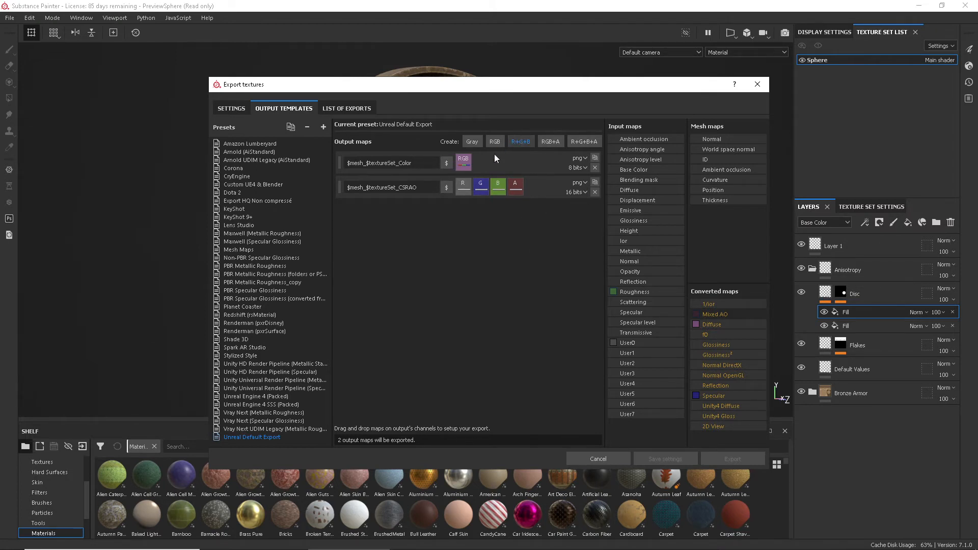
Add an R+G+B output map and name it $mesh_$textureSet_BDM
left_click(521, 142)
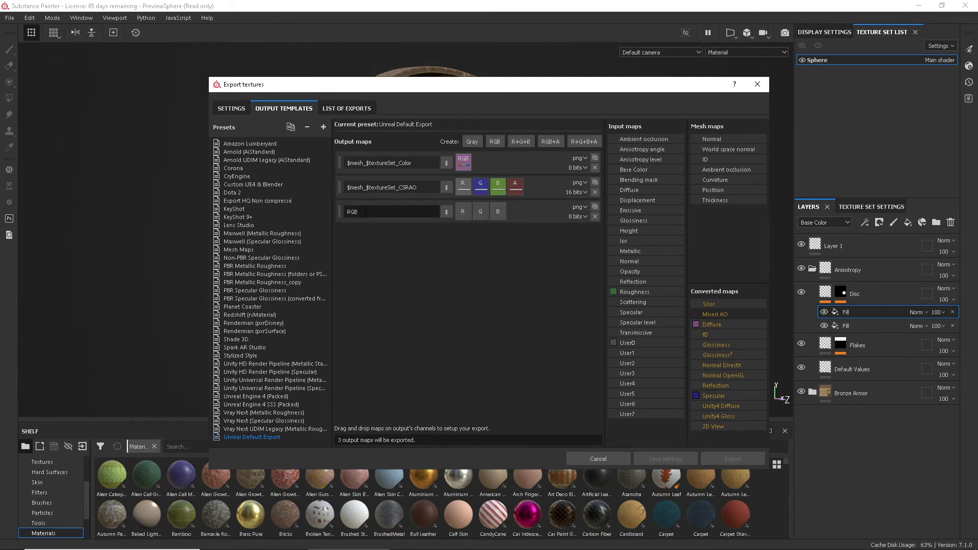
key("BackSpace")
left_click(447, 211)
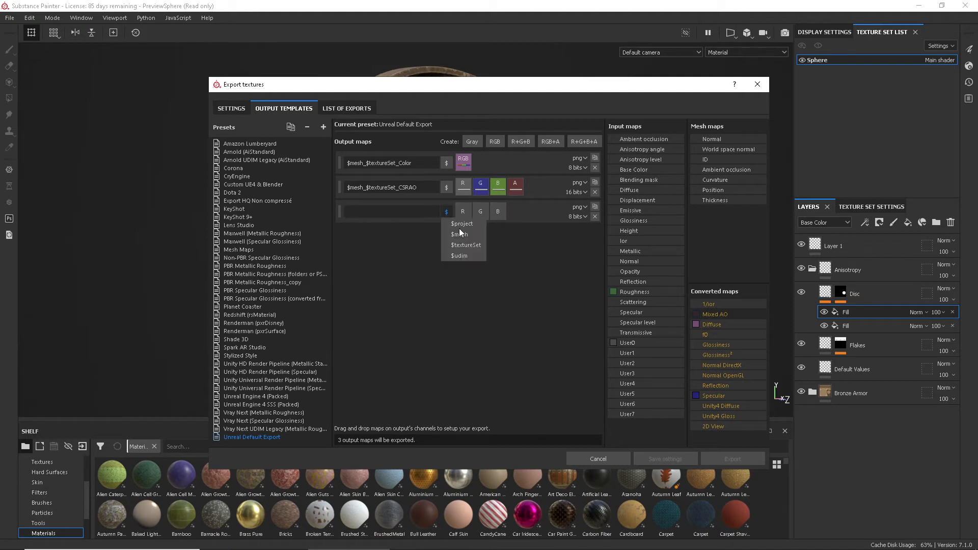
left_click(460, 235)
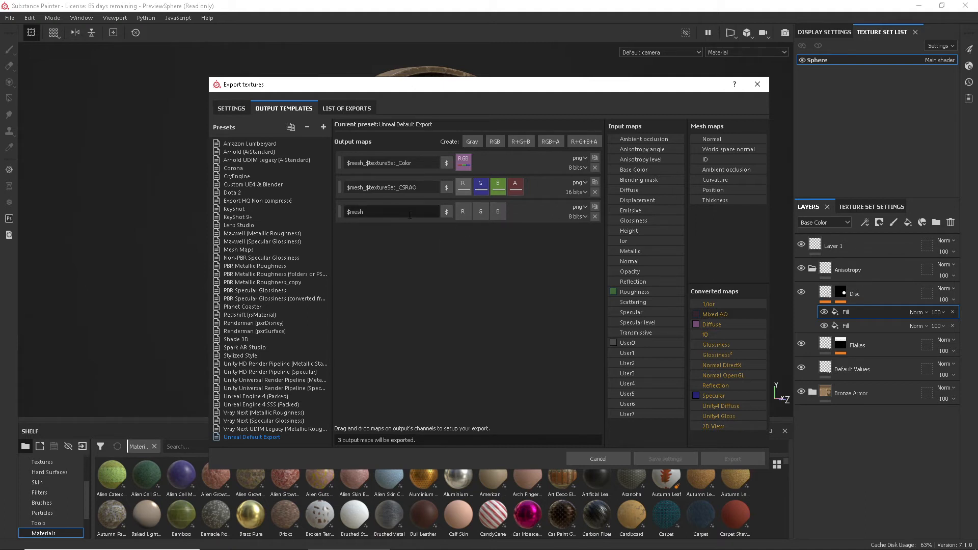
left_click(445, 212)
left_click(466, 246)
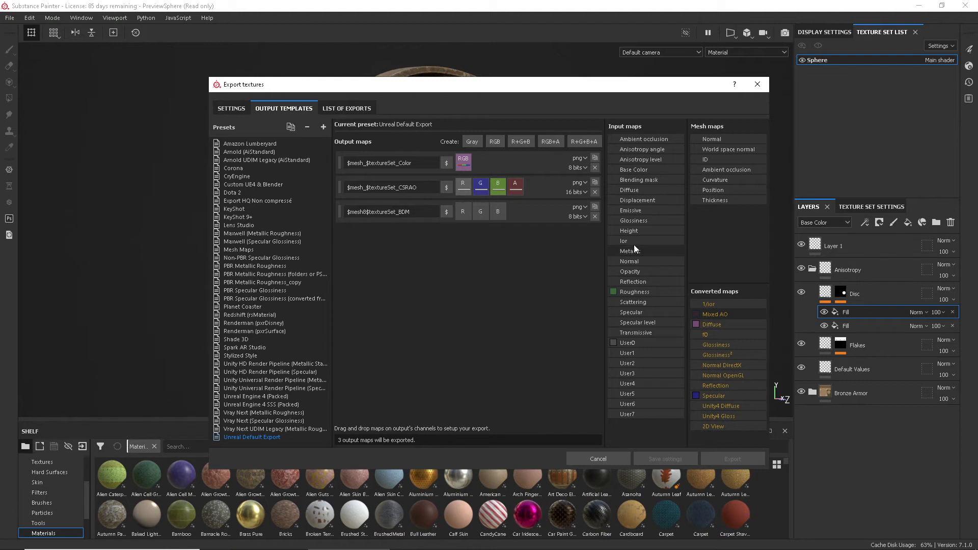
Assign the gray channels of Height, Displacement and Metallic to the BDM map's R, G and B channels and set the map to 16 bits
left_click_drag(641, 231, 465, 212)
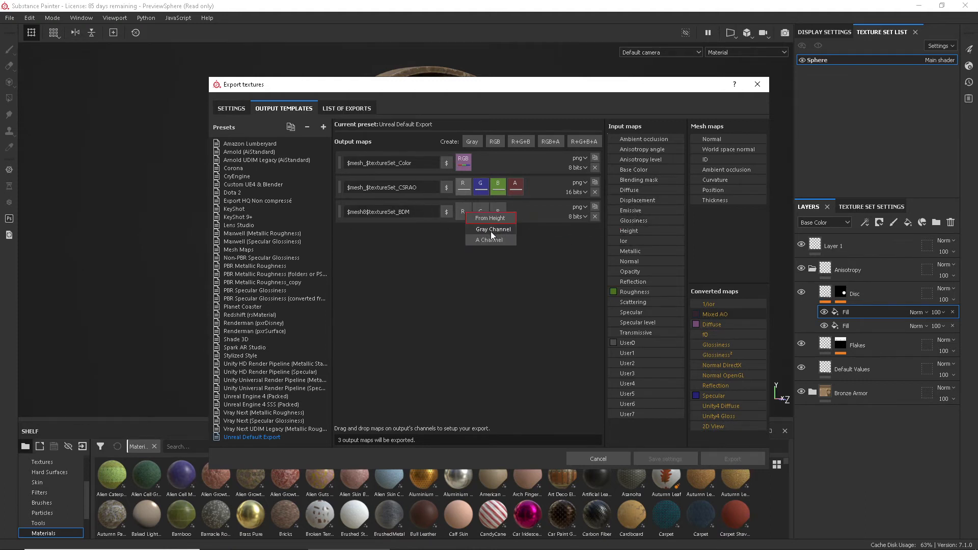
left_click(496, 231)
left_click_drag(638, 200, 483, 214)
left_click(515, 230)
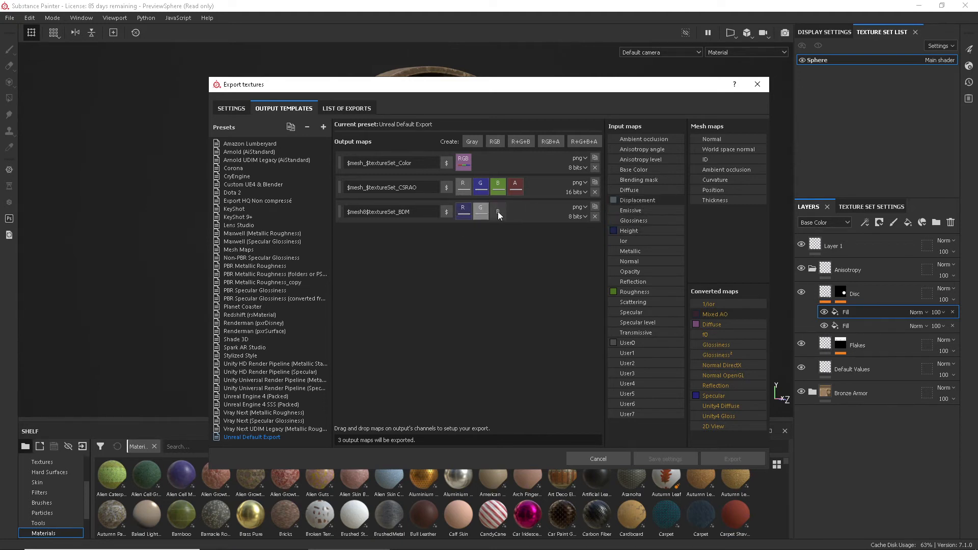
left_click_drag(632, 251, 500, 213)
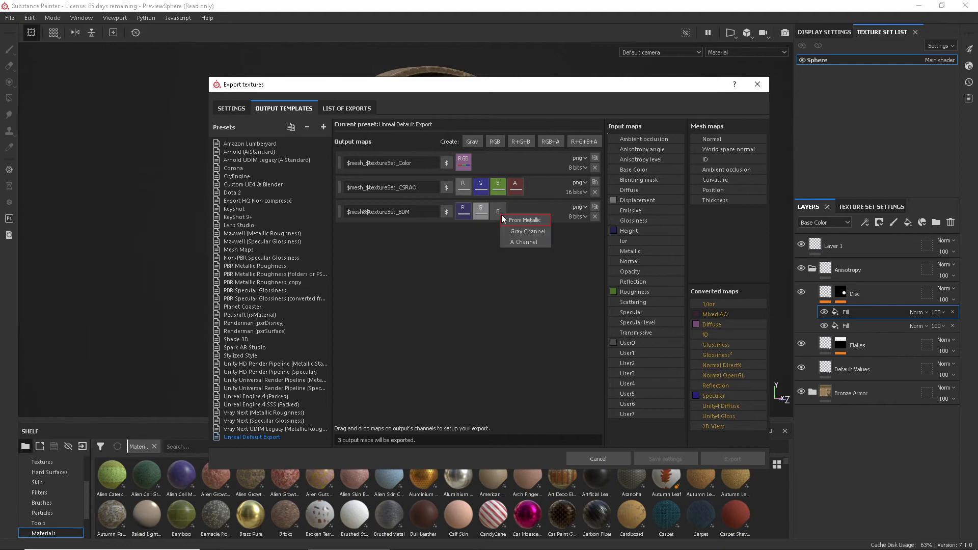
left_click(504, 220)
left_click(580, 216)
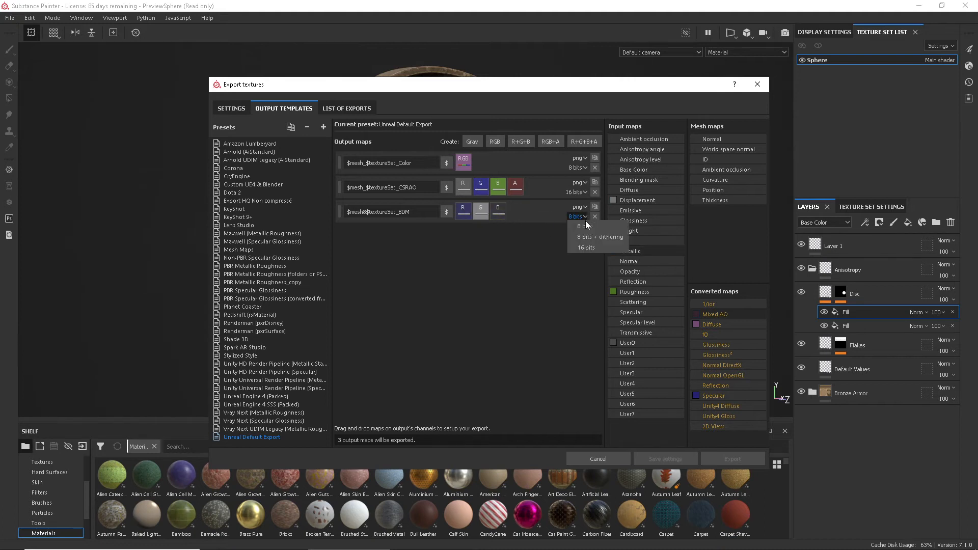
left_click(586, 247)
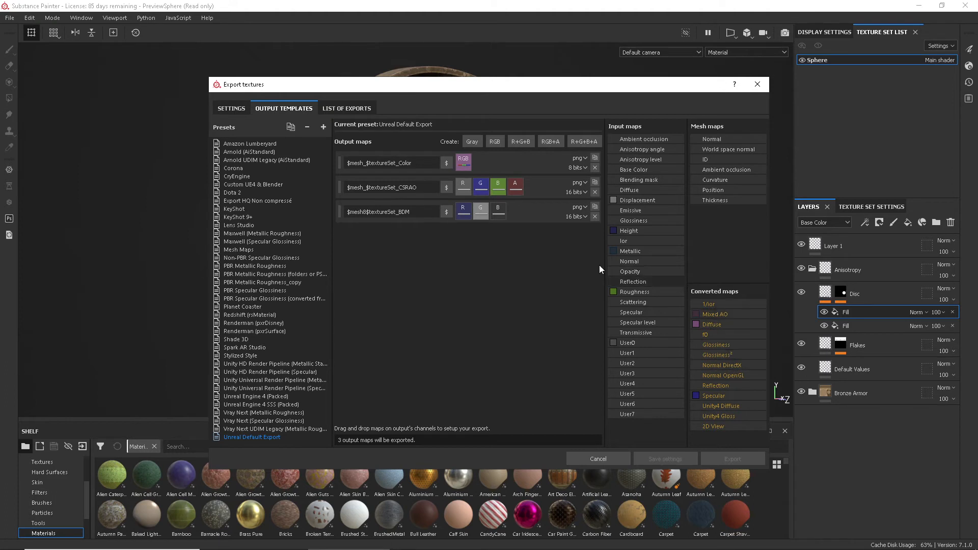
Add an RGB output map named $mesh_$textureSet_Normal and assign the converted Normal DirectX map's RGB channels to it
left_click(495, 142)
left_click(350, 236)
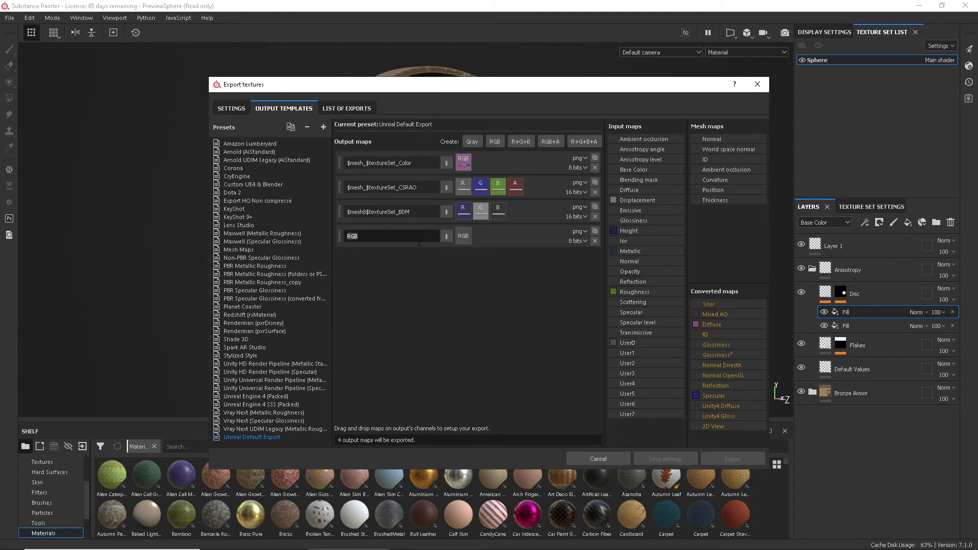
left_click(448, 237)
left_click(461, 269)
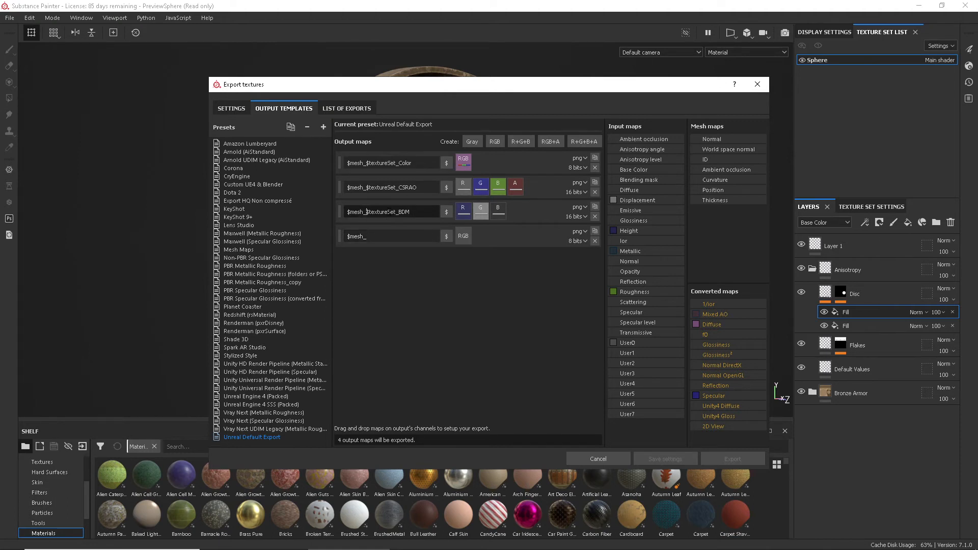
left_click(446, 237)
left_click(473, 270)
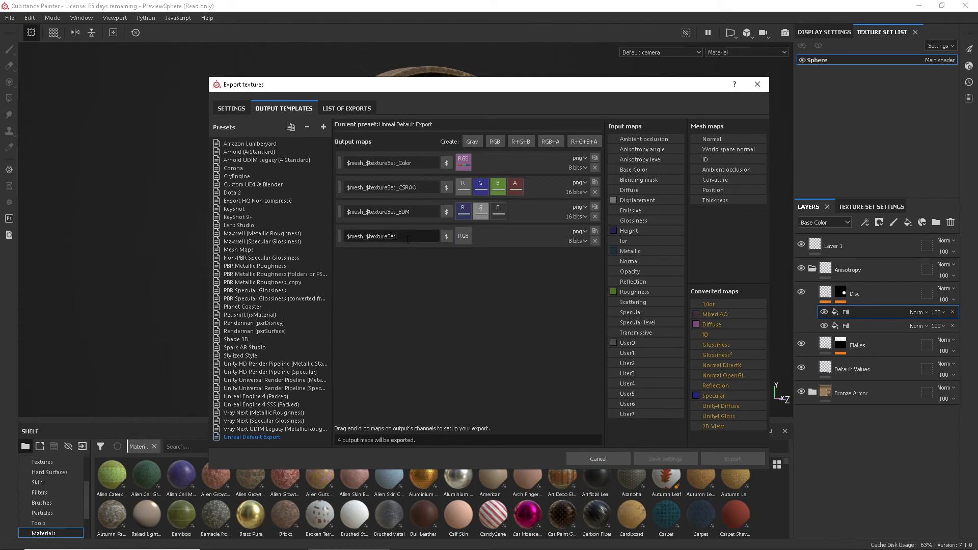
type("_Normal")
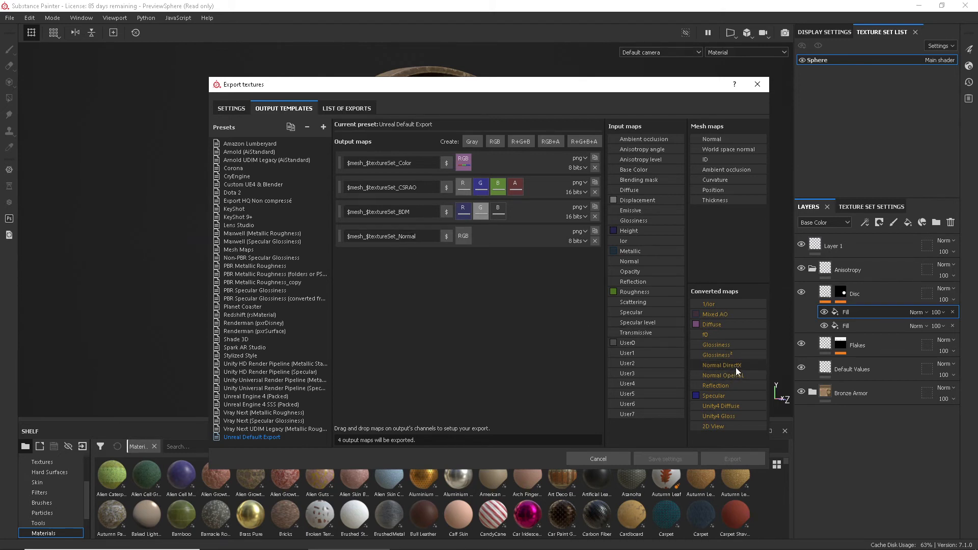
left_click_drag(731, 365, 465, 237)
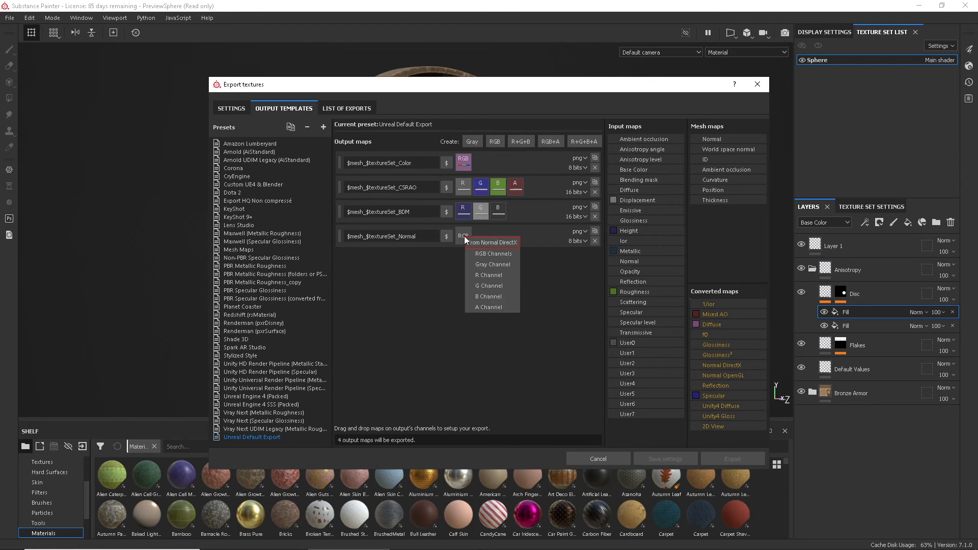
left_click(497, 255)
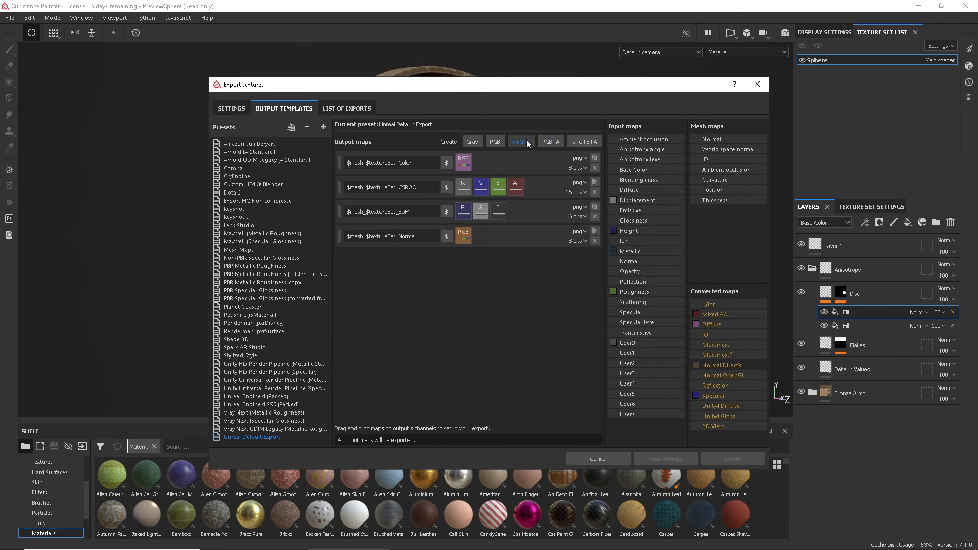
Add an RGB output map named $mesh_$textureSet_Emissive and assign the Emissive input map's RGB channels to it
left_click(497, 141)
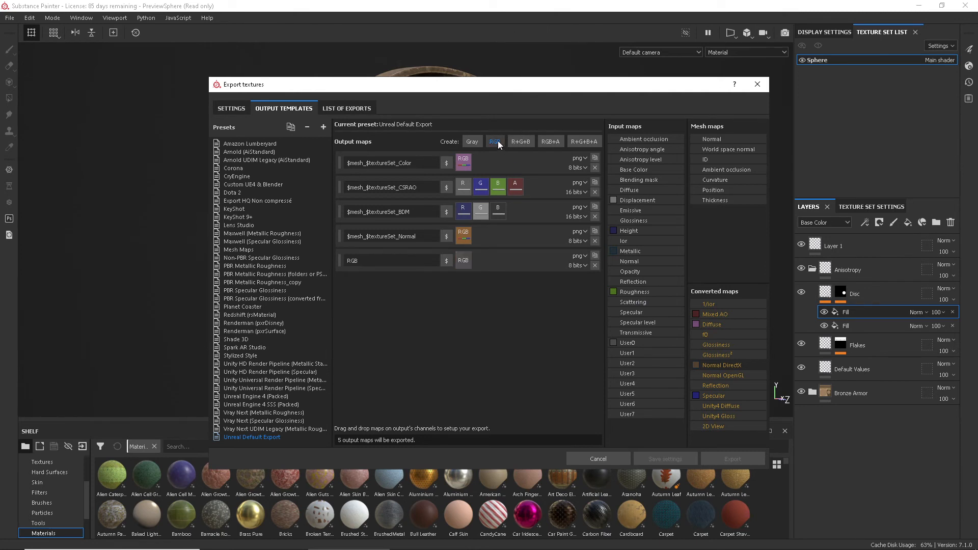
left_click(447, 261)
left_click(458, 284)
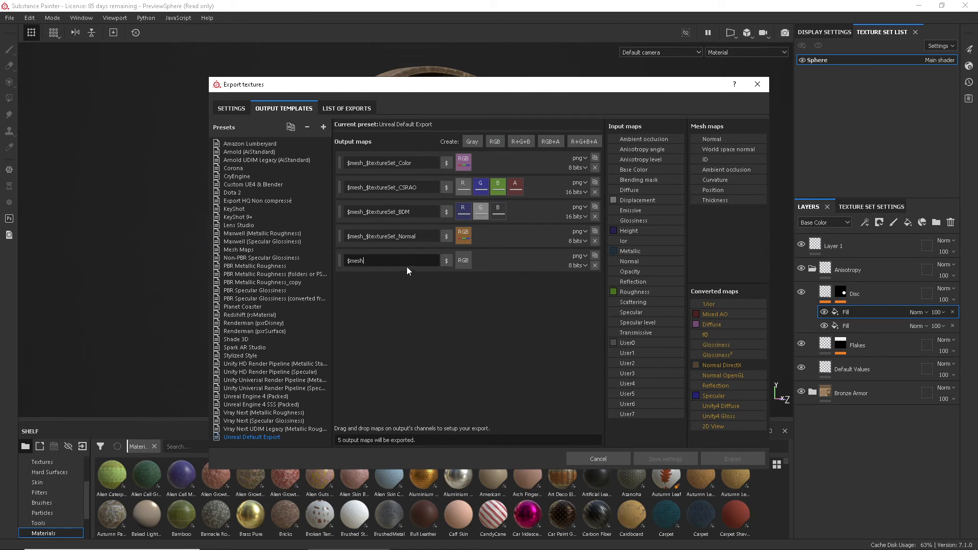
type("_")
left_click(444, 260)
left_click(466, 292)
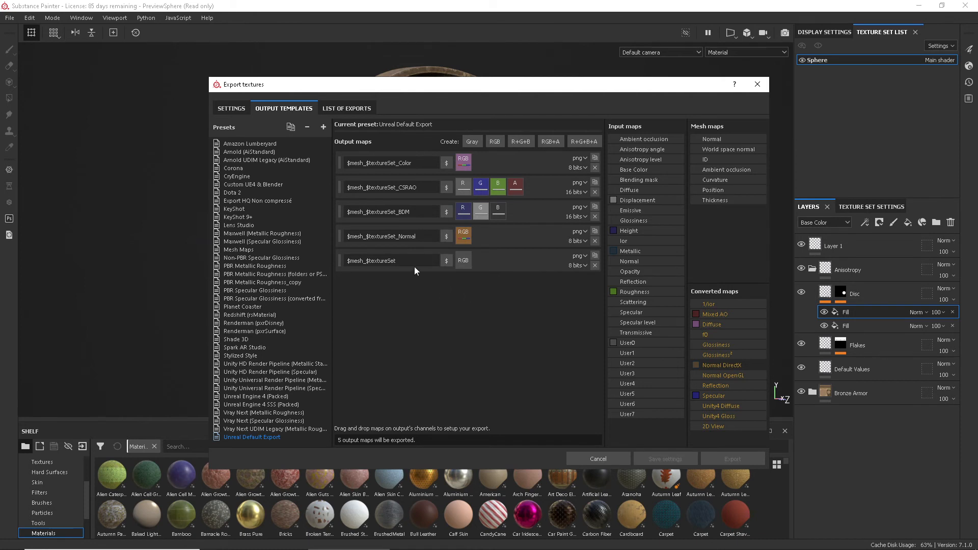
type("_")
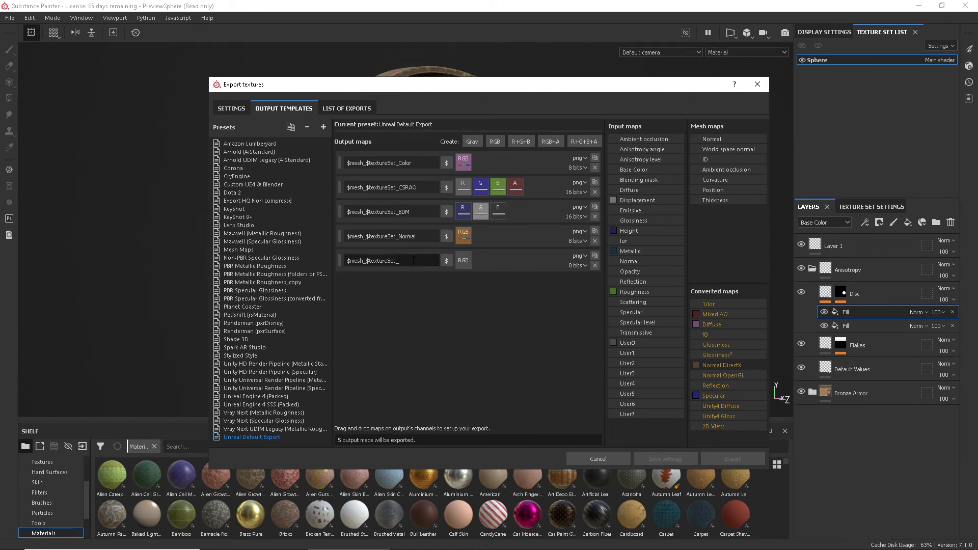
type("Emissive")
left_click_drag(643, 213, 464, 263)
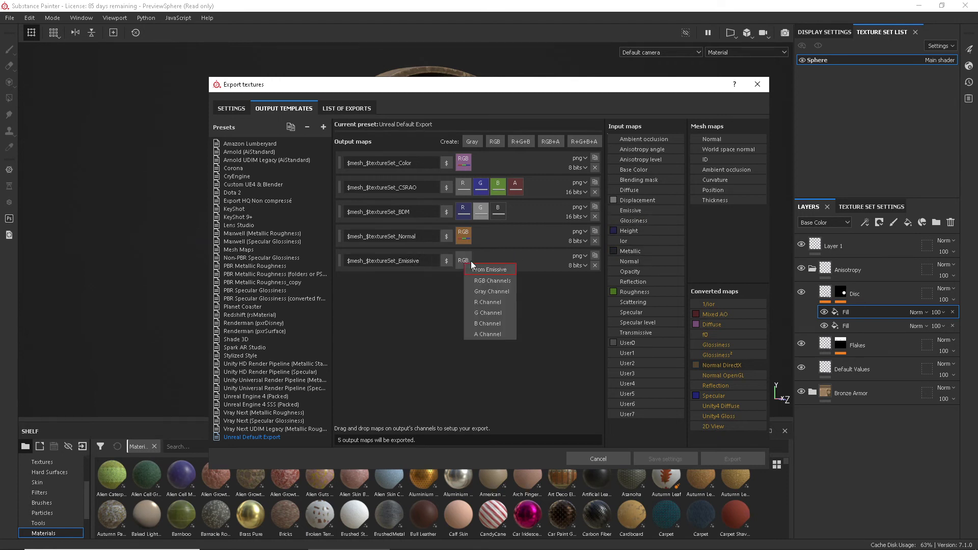
left_click(494, 280)
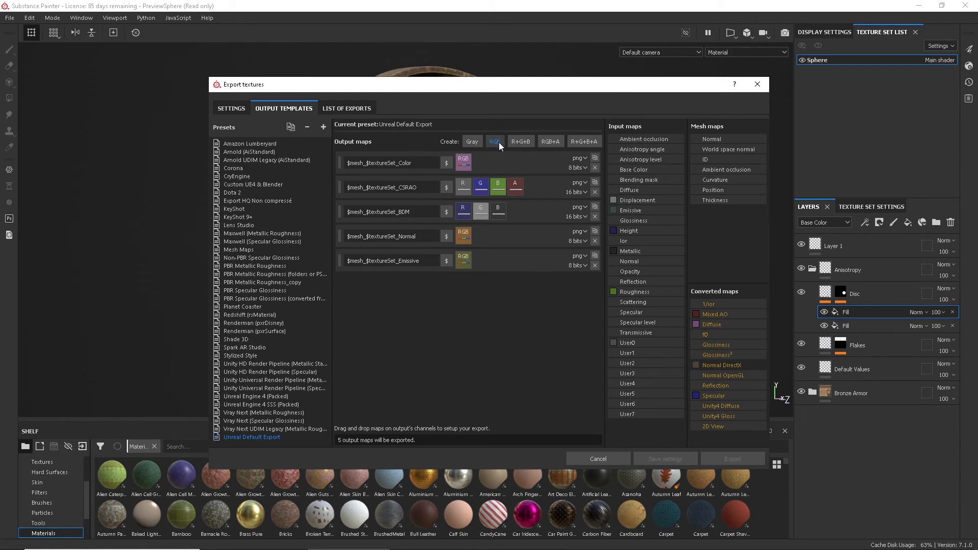
Add a Gray output map and name it $mesh_$textureSet_Opacity
left_click(471, 142)
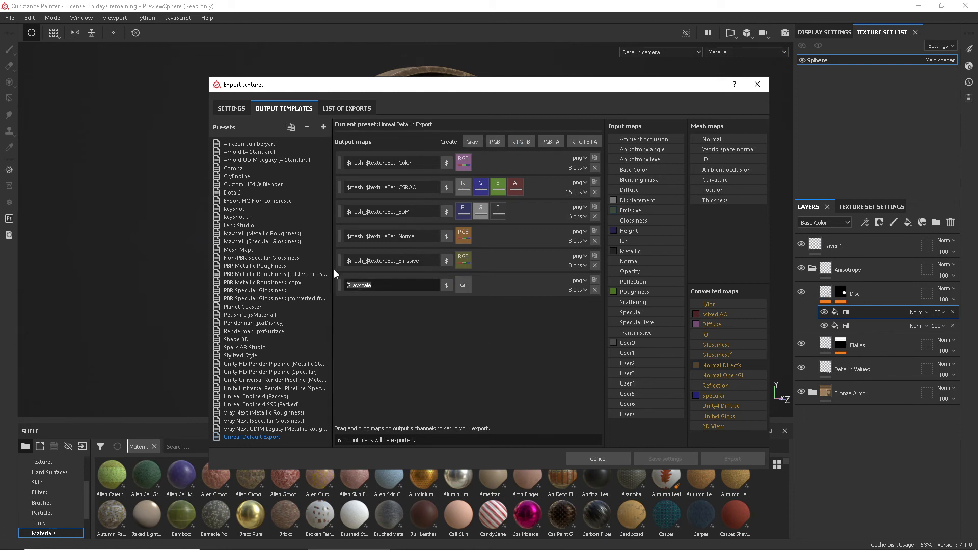
left_click(447, 285)
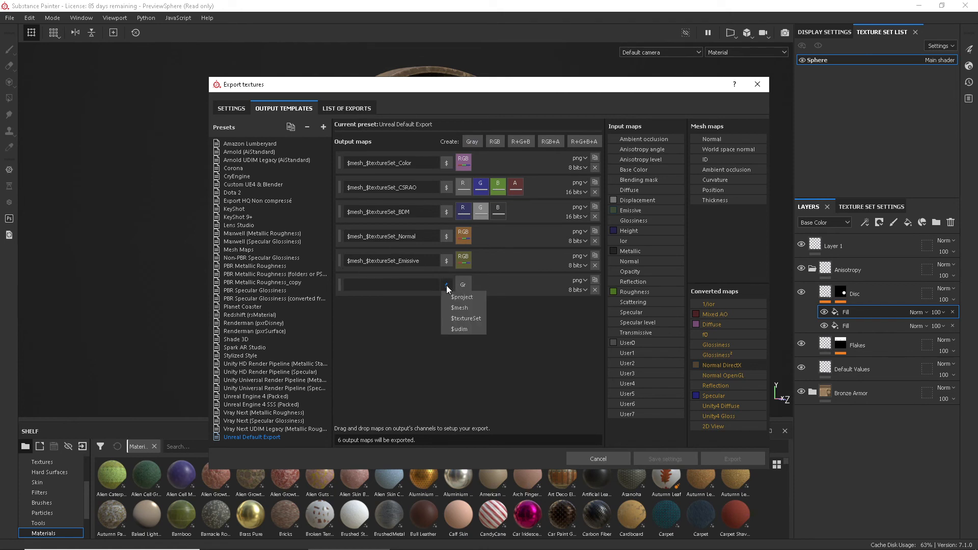
left_click(461, 296)
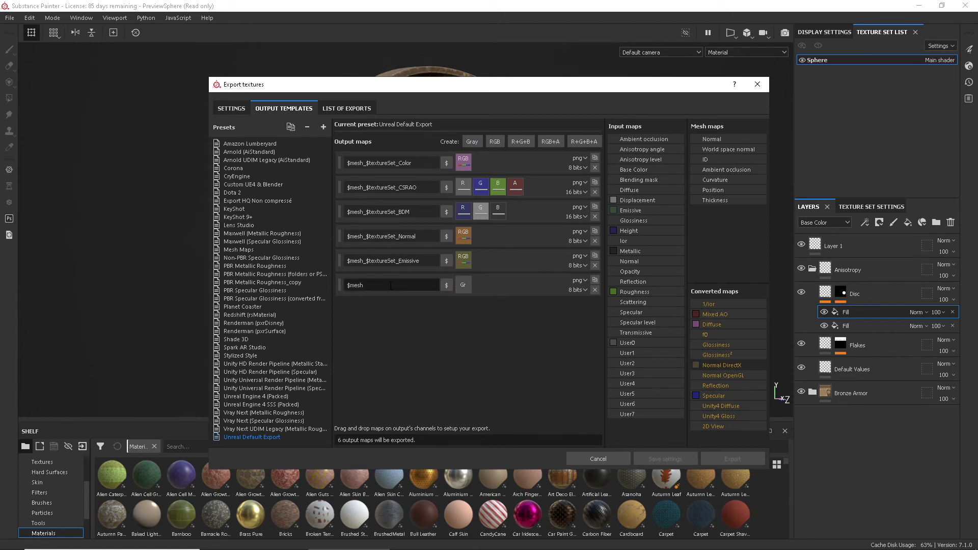
left_click(446, 285)
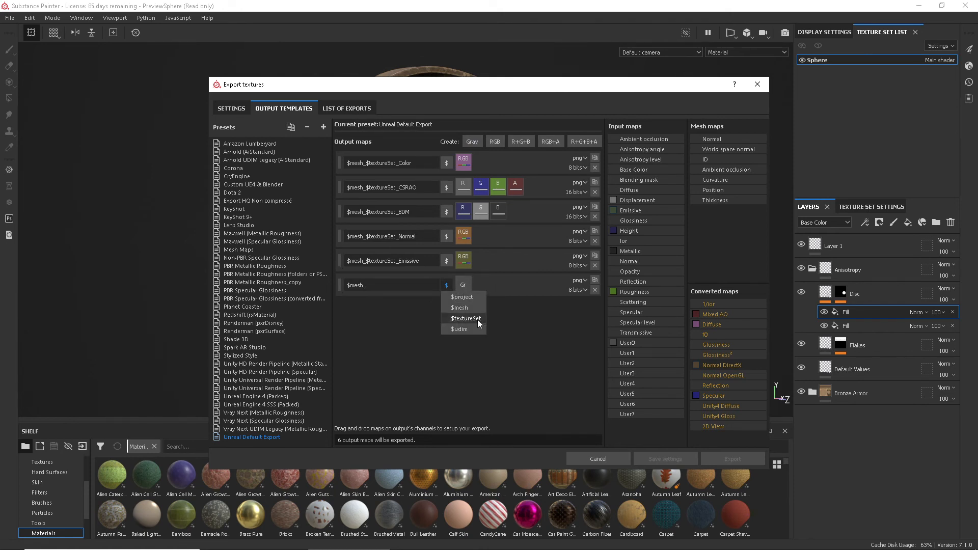
left_click(478, 319)
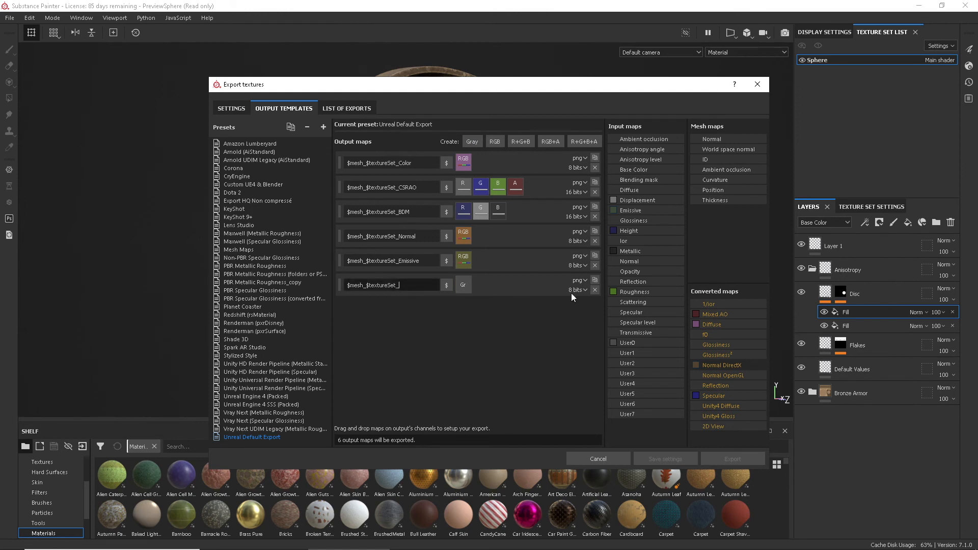
type("_Opacity")
Assign the Opacity input map's gray channel to the Opacity output map and set its bit depth to 16 bits
left_click_drag(638, 271, 464, 285)
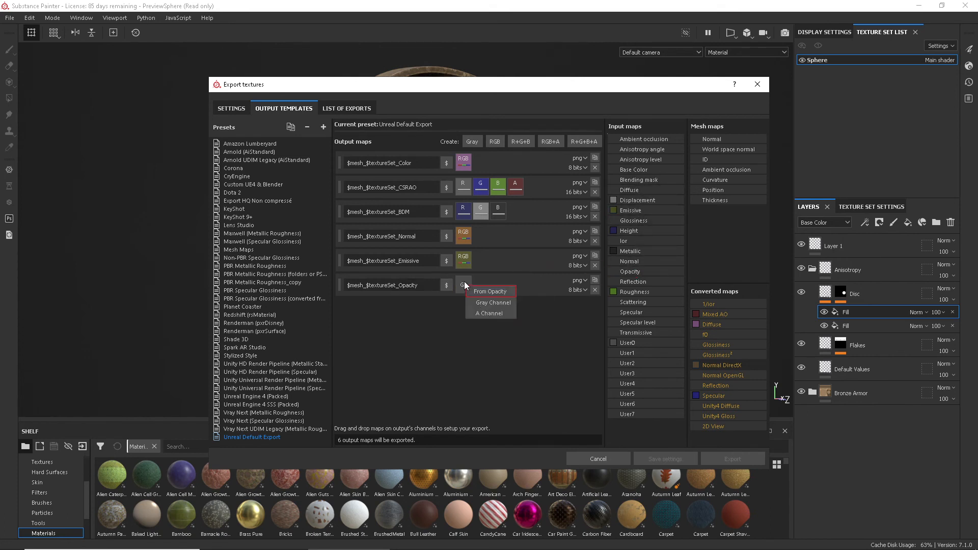
left_click(506, 302)
left_click(584, 292)
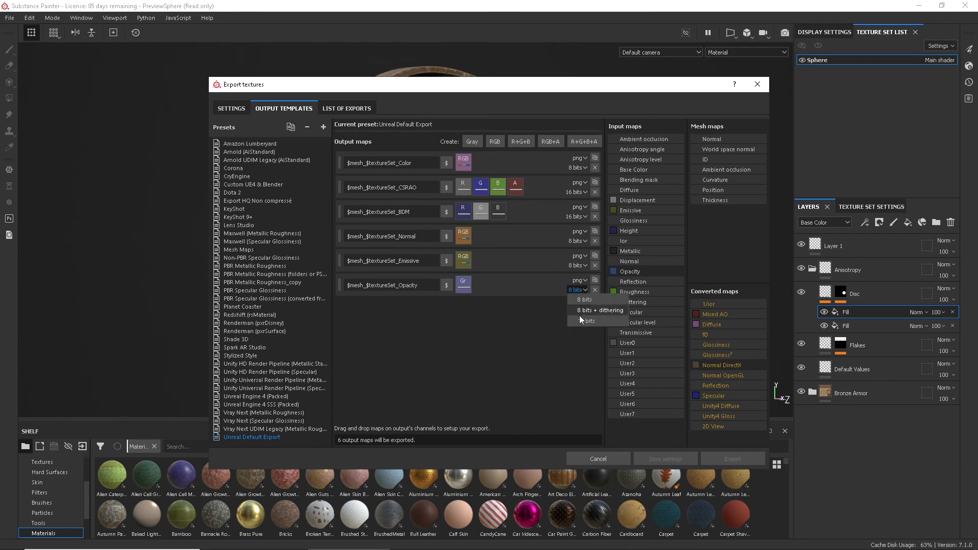
left_click(583, 320)
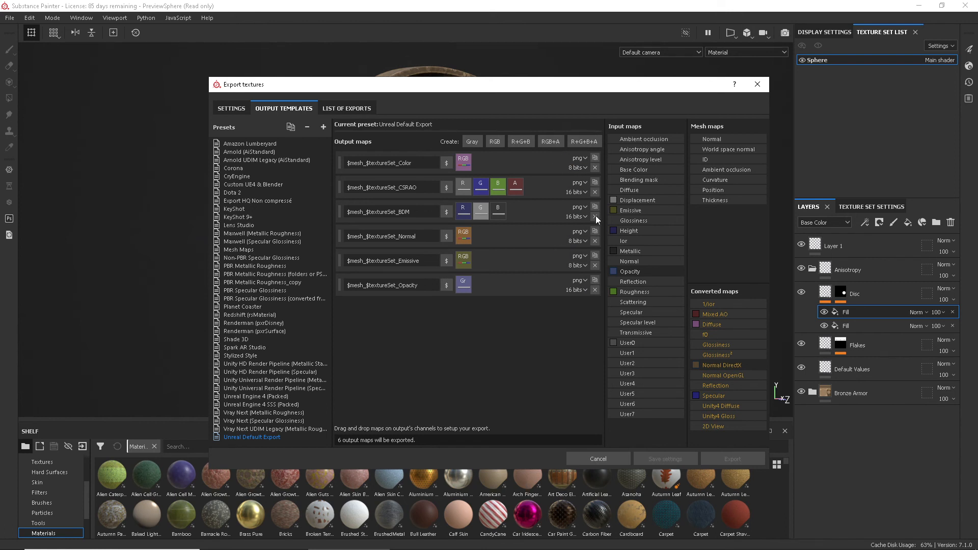
Set the Normal output map's bit depth to 16 bits and close the texture export window
left_click(585, 240)
left_click(585, 270)
left_click(757, 84)
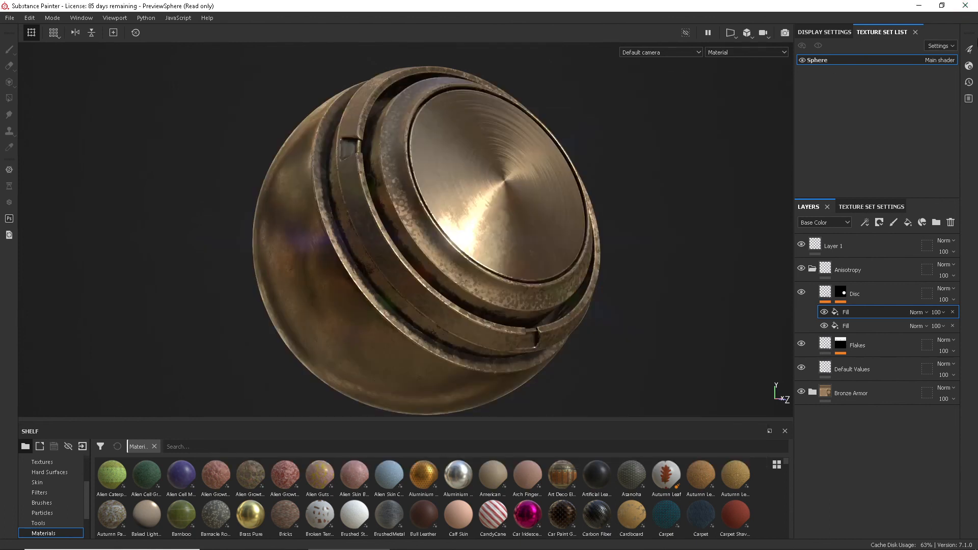